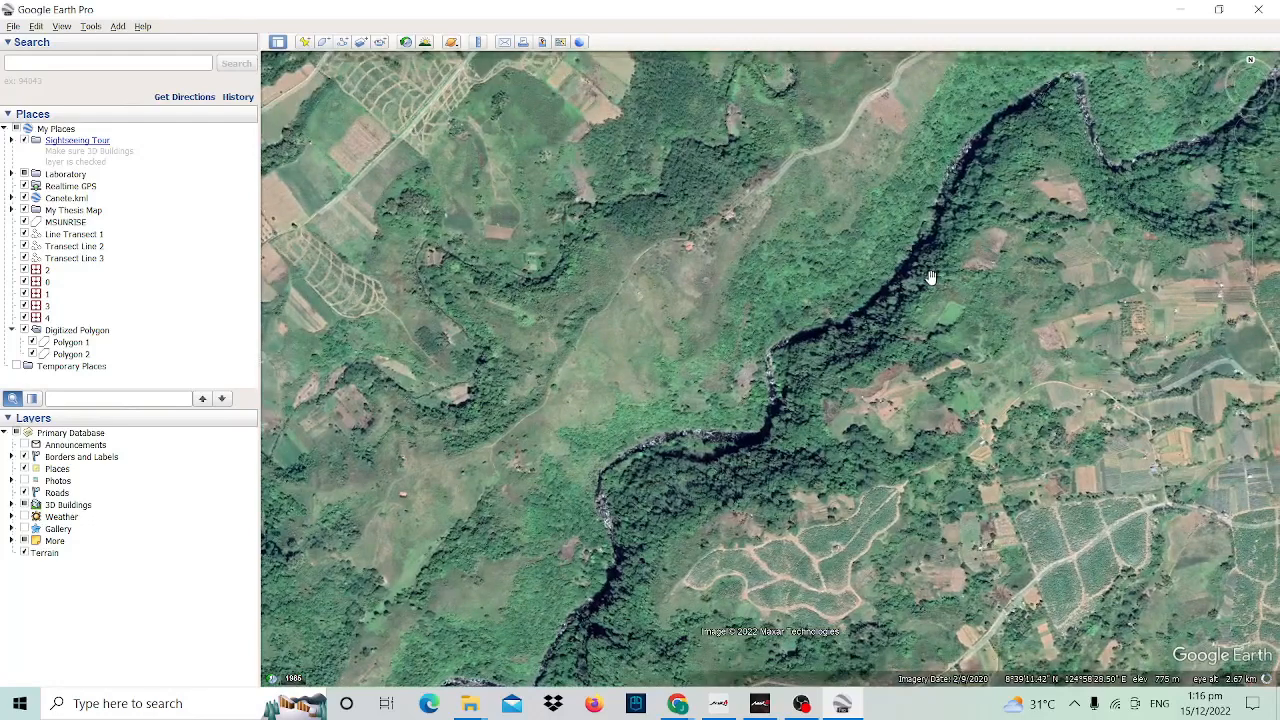
- Create a folder named "Study Area" inside Temporary Places
right_click(68, 369)
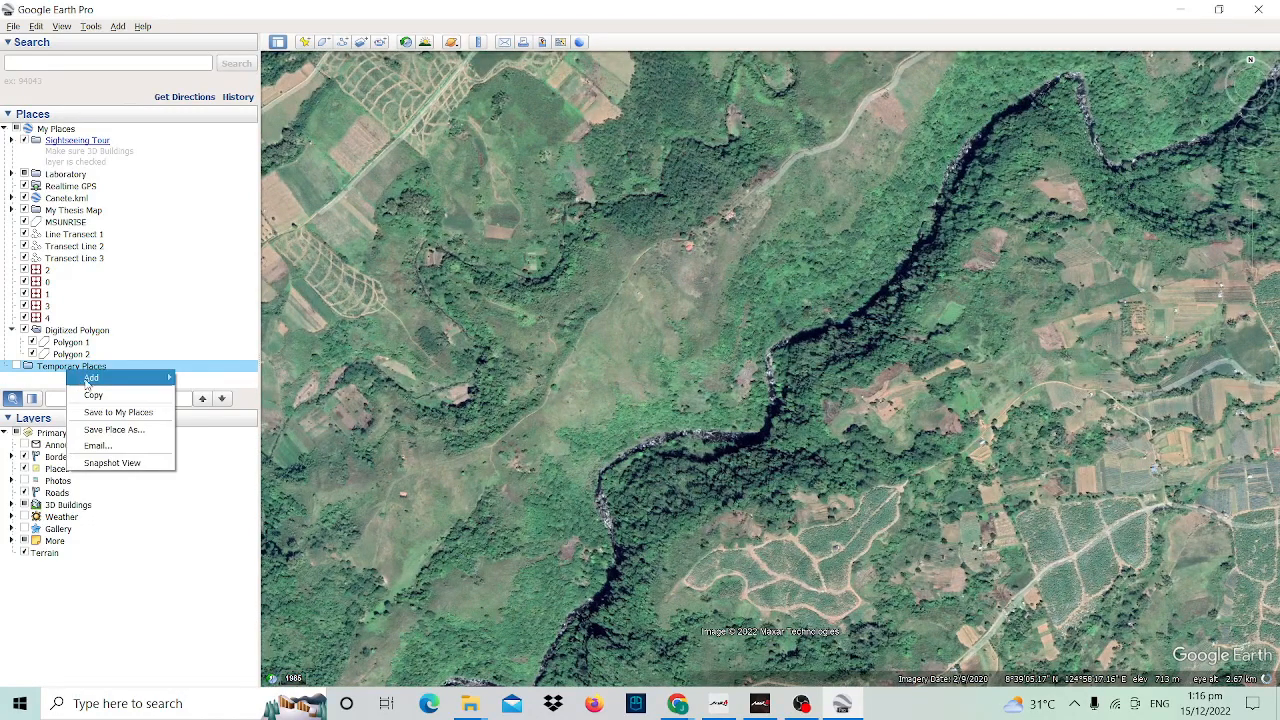
mouse_move(90, 377)
click(205, 377)
text(Study Area)
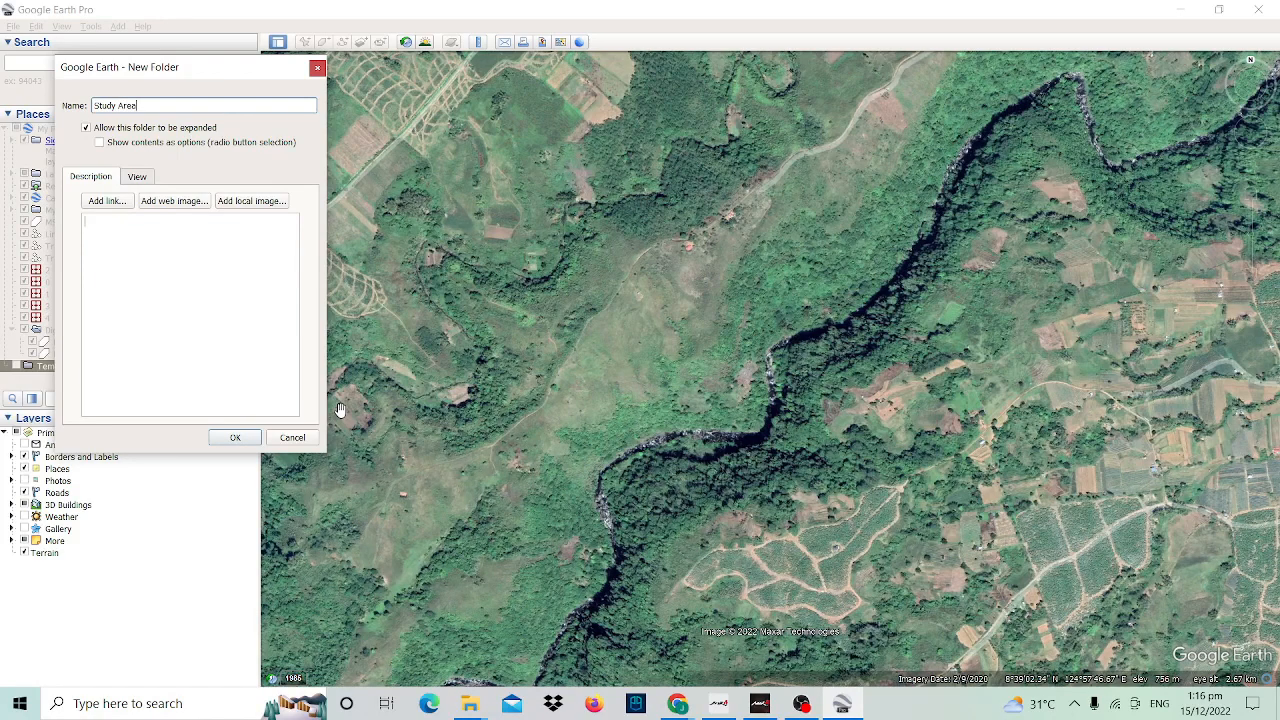
click(252, 440)
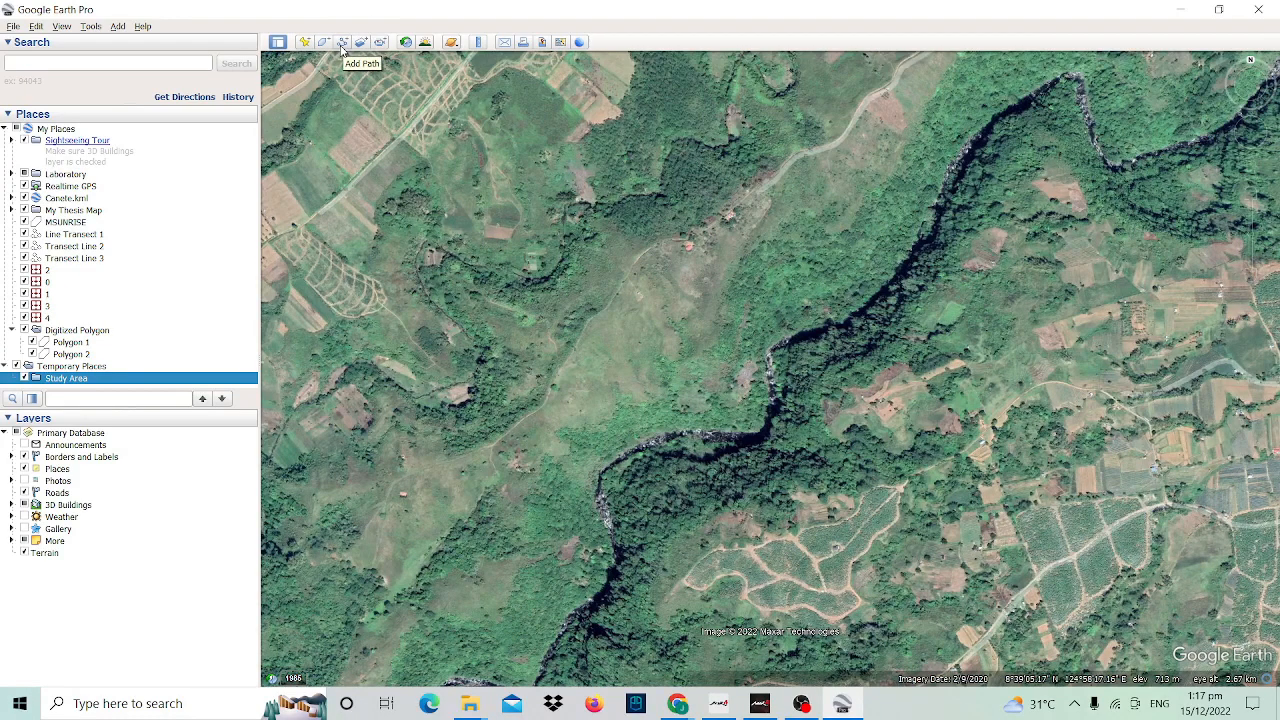
- Start a new path named "Transect 1" in the Study Area folder, placing its first point at the river's southwest end
click(342, 44)
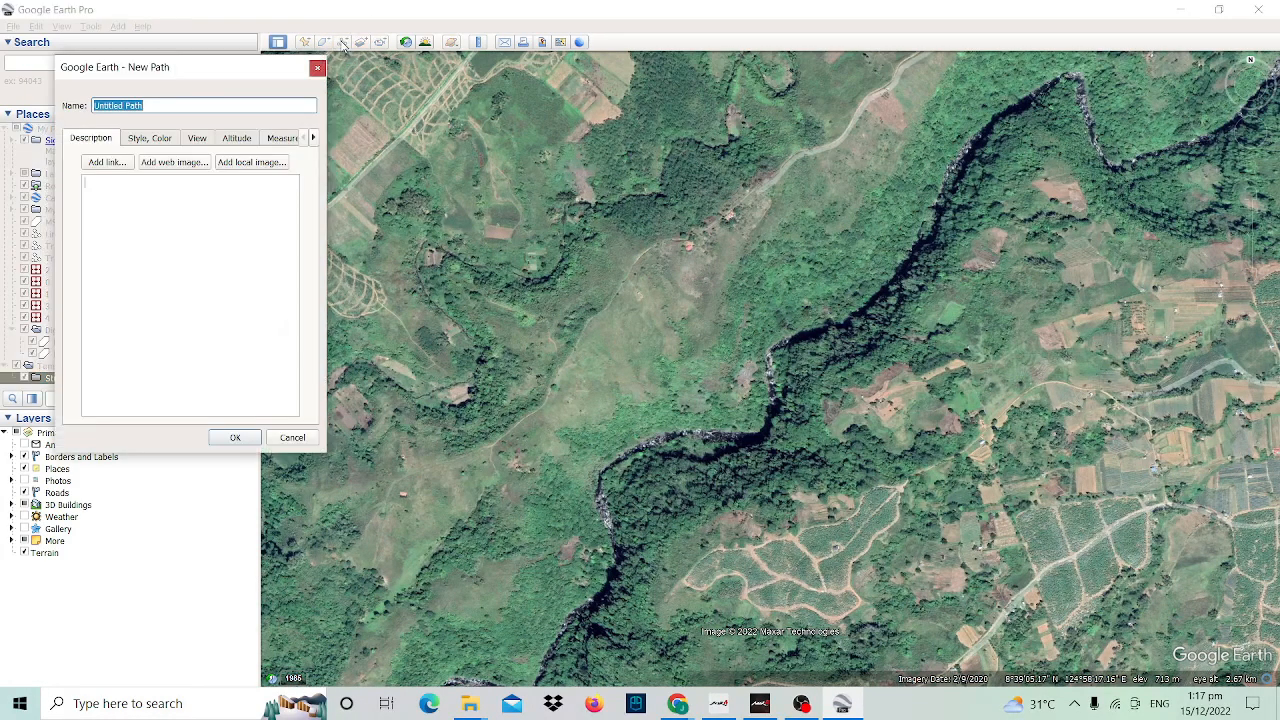
text(Tra)
key(Tab)
text(nsect 1)
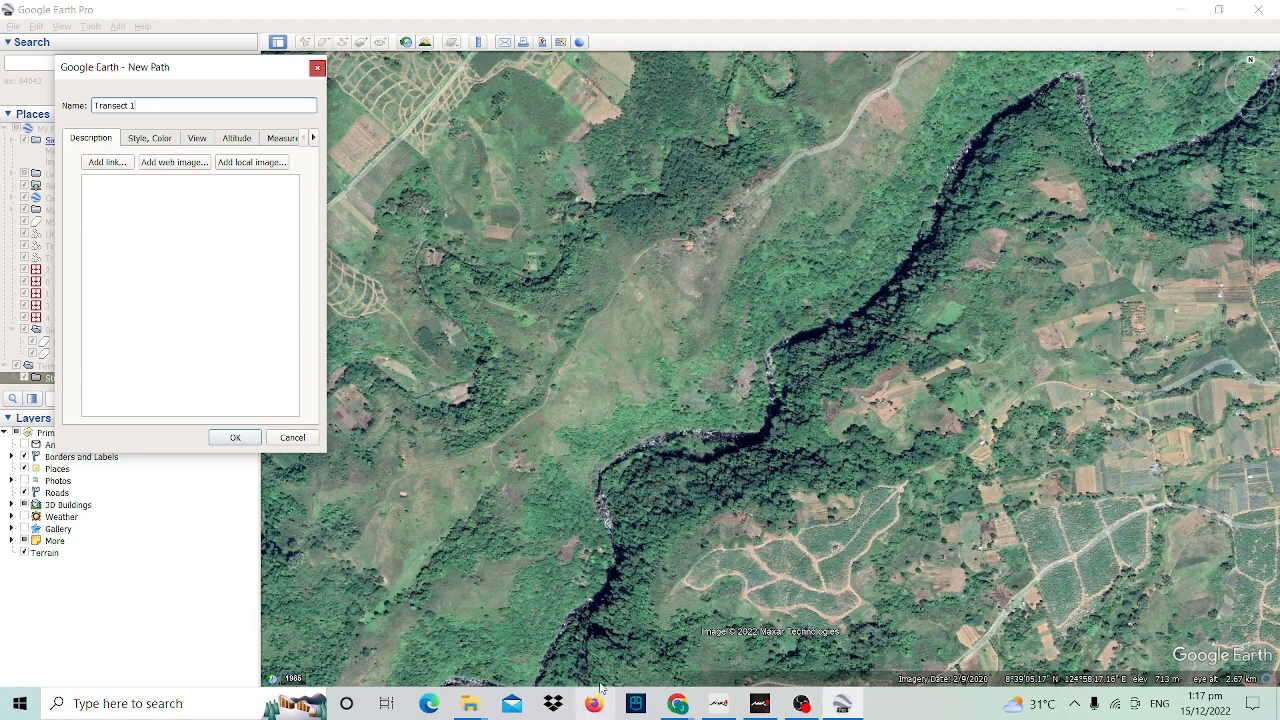
click(557, 637)
- Trace the path point by point along the river bends, northeast to the river's uppermost bend
click(608, 533)
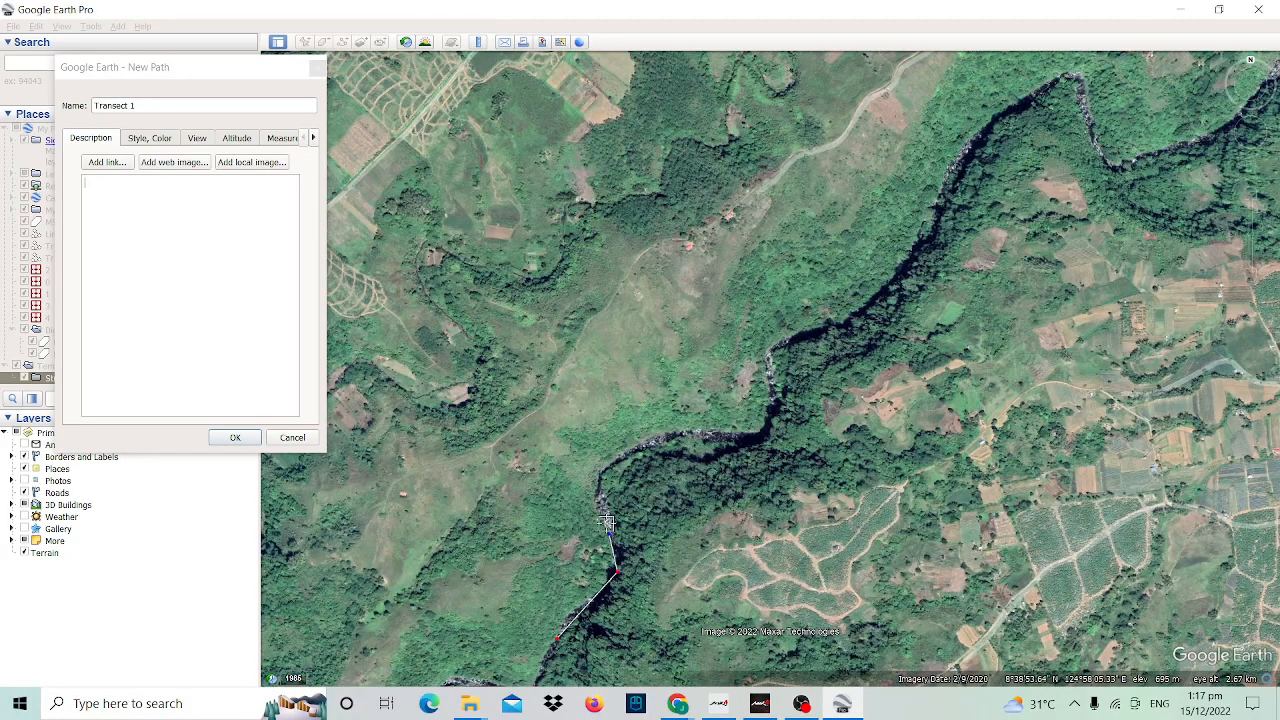
click(598, 498)
click(601, 470)
click(642, 445)
click(675, 429)
click(730, 433)
click(754, 432)
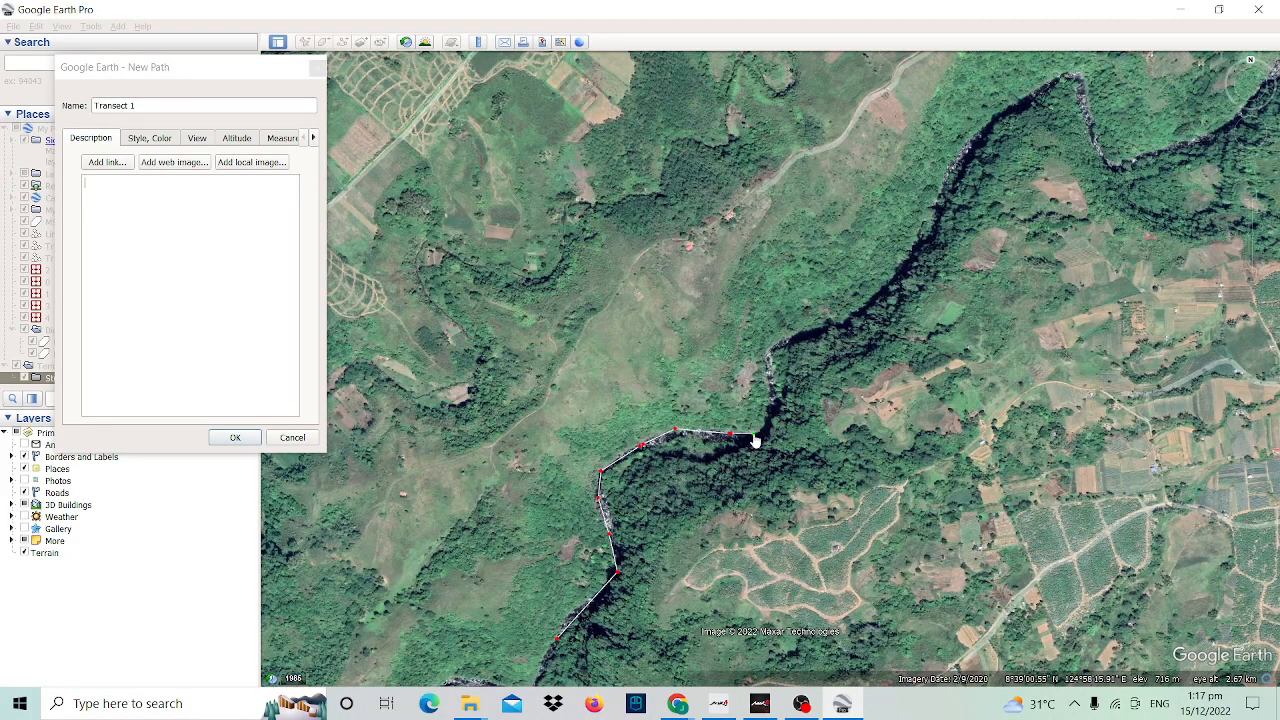
click(768, 420)
click(771, 381)
click(770, 346)
click(801, 335)
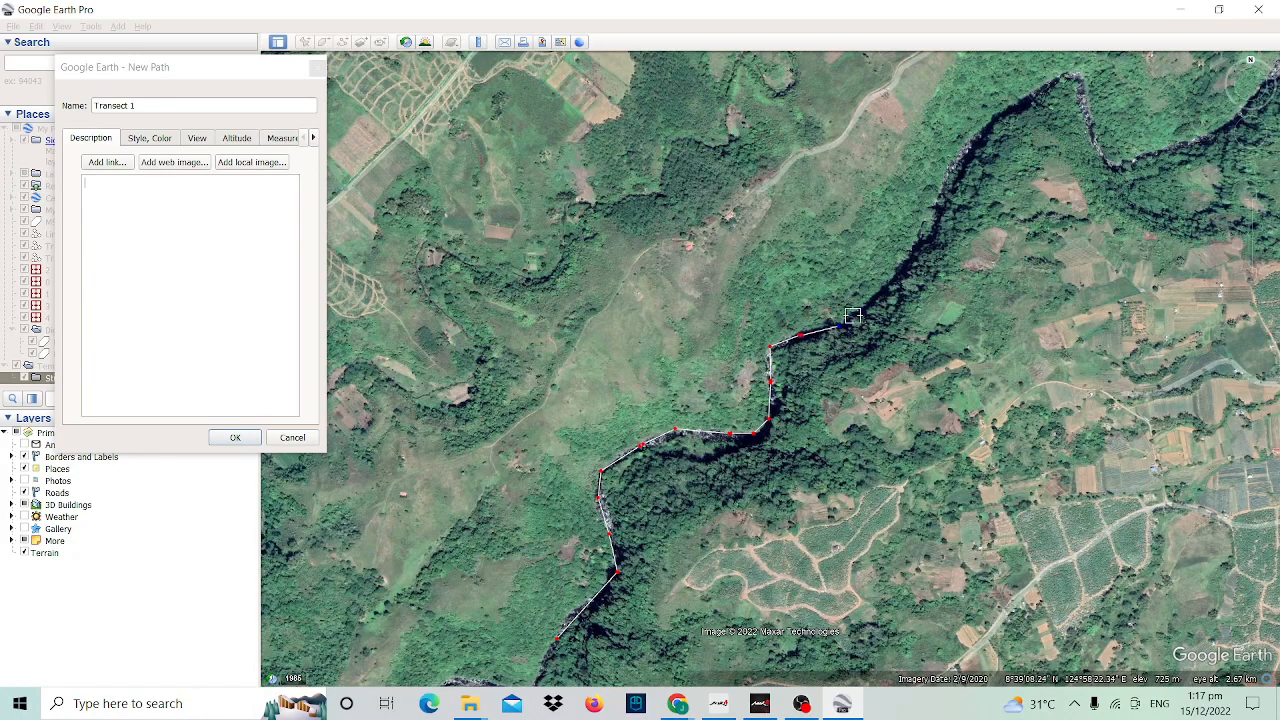
click(840, 325)
click(872, 301)
click(903, 275)
click(939, 213)
click(962, 175)
click(988, 133)
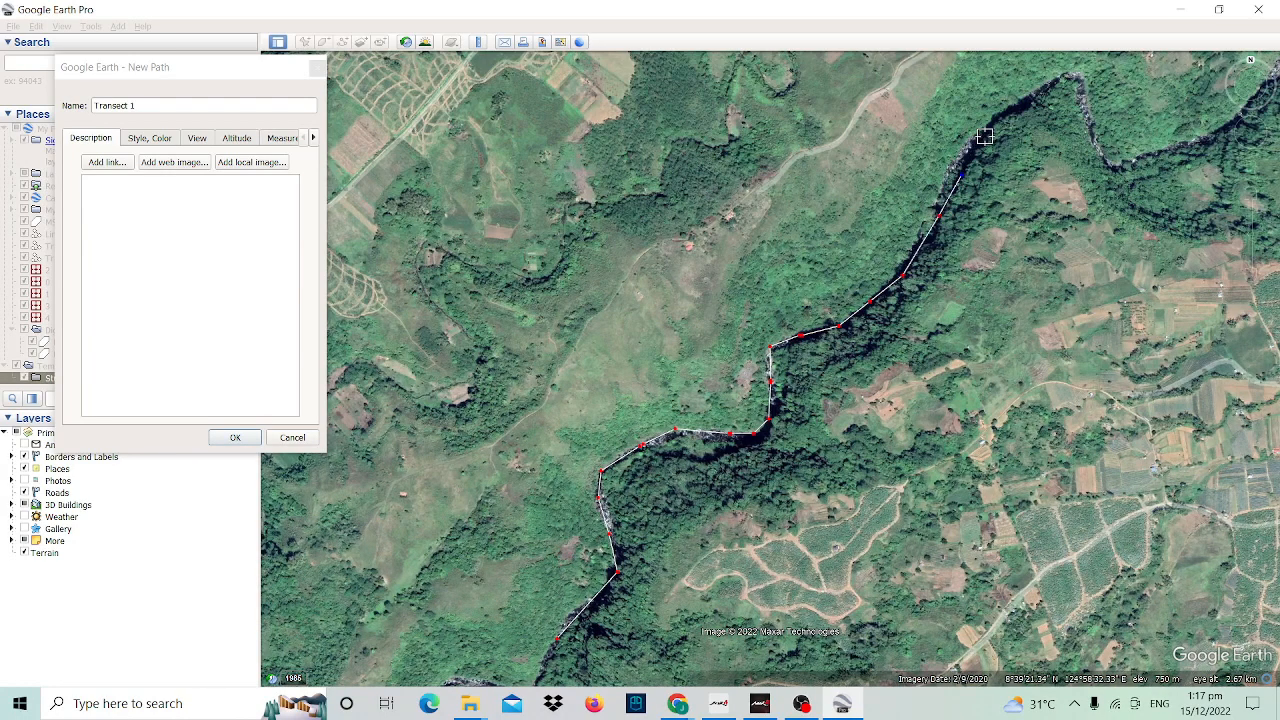
click(1013, 112)
click(1053, 86)
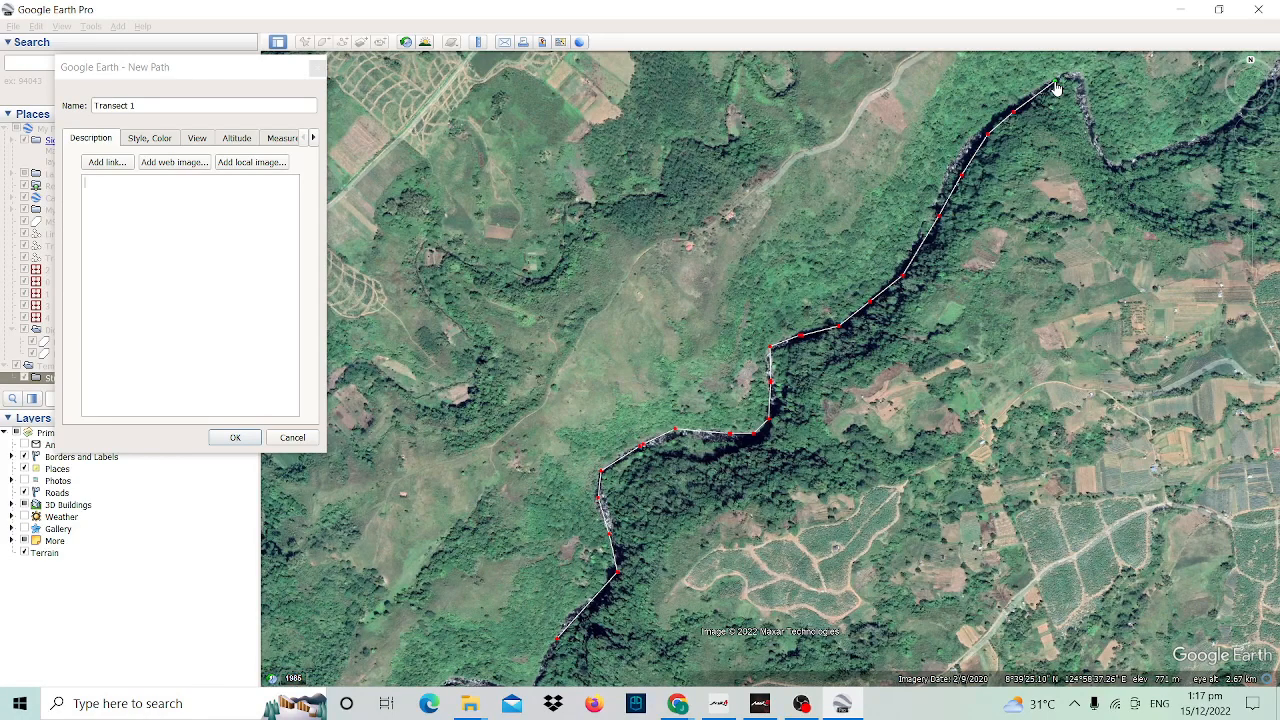
- Remove the traced points from the path one by one, back to its starting point
key(Delete)
key(Delete)
key(Delete)
key(Delete)
key(Delete)
key(Delete)
key(Delete)
key(Delete)
key(Delete)
key(Delete)
key(Delete)
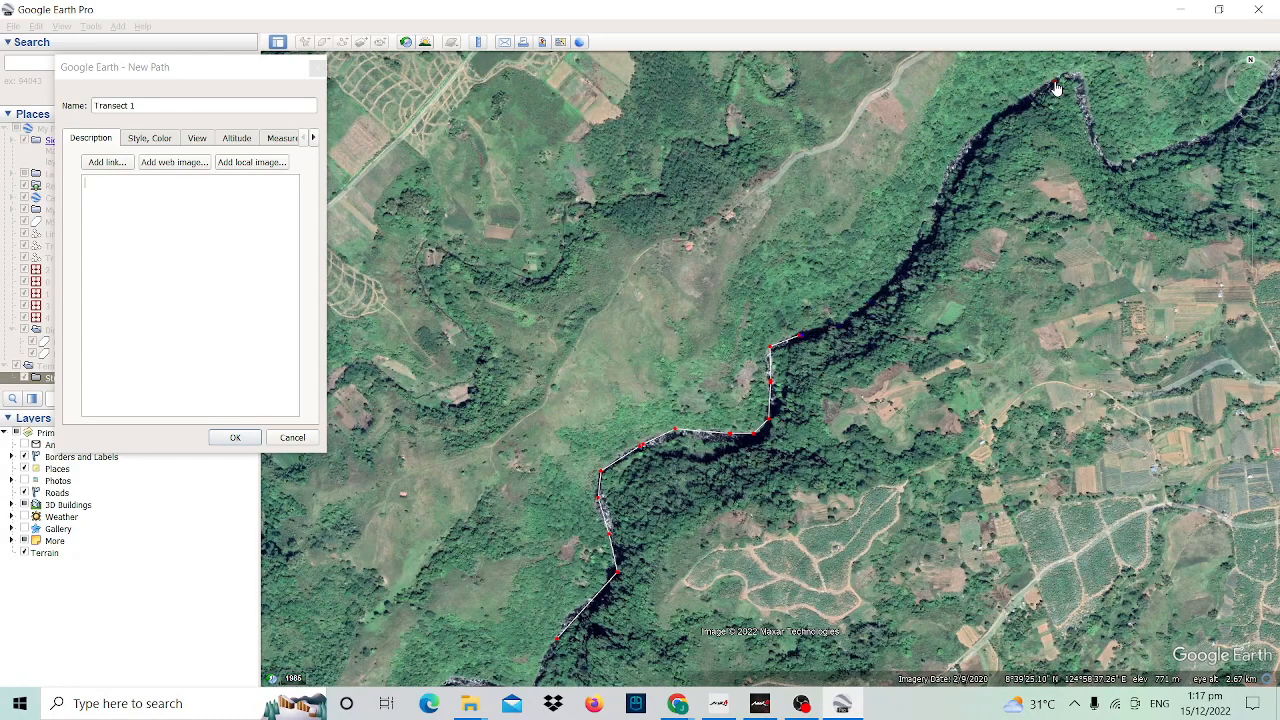
key(Delete)
key(Delete)
key(Delete)
key(Delete)
key(Delete)
key(Delete)
key(Delete)
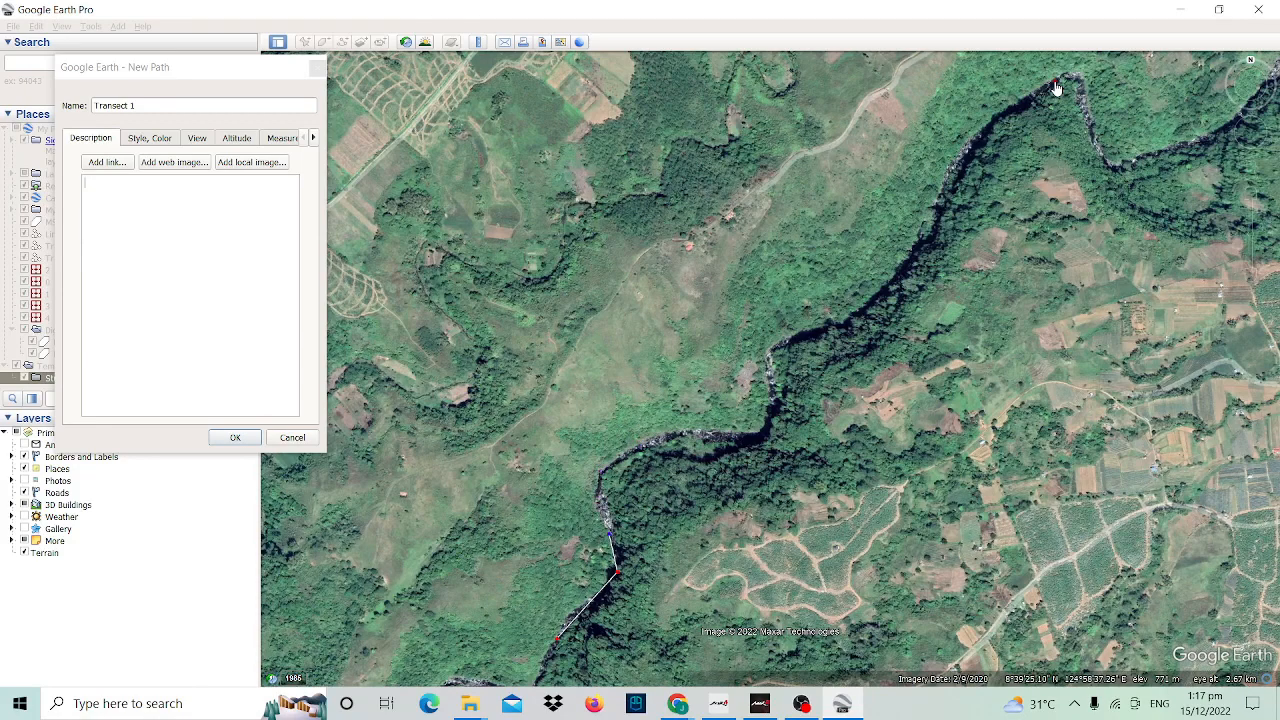
- End Transect 1 as a straight line at the river's northeastern bend and display its length in kilometers
click(1058, 98)
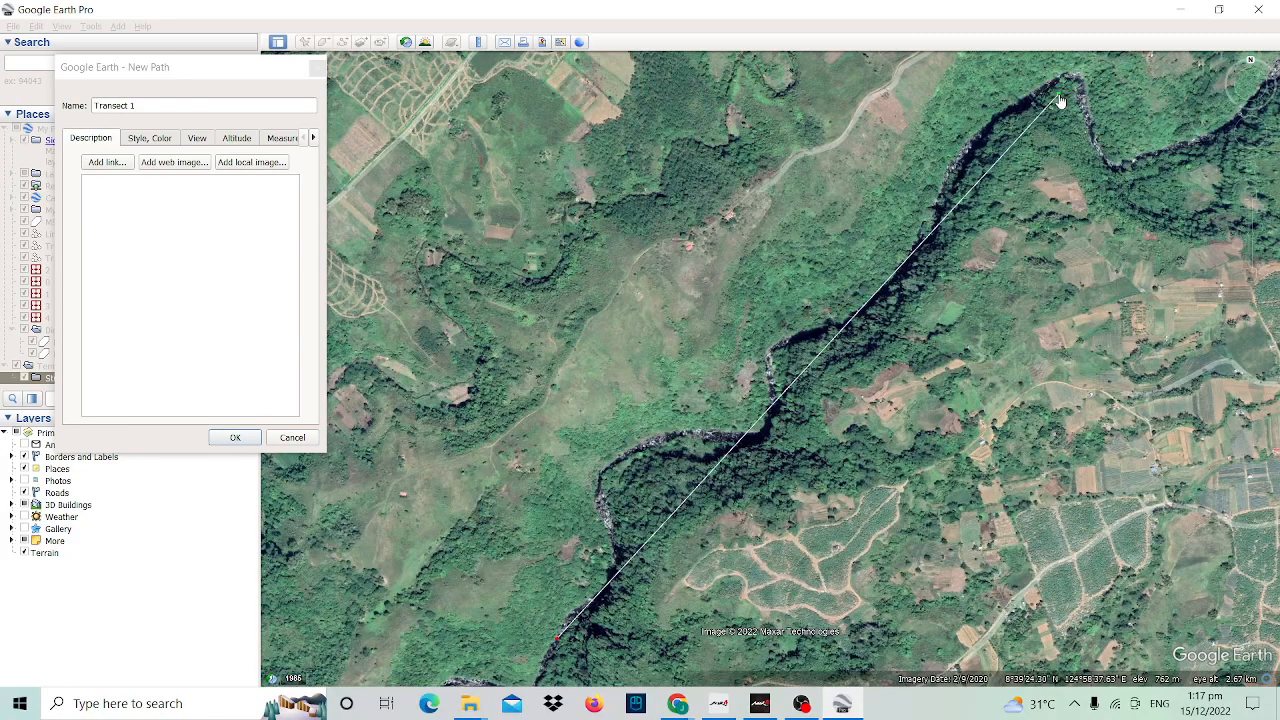
click(281, 137)
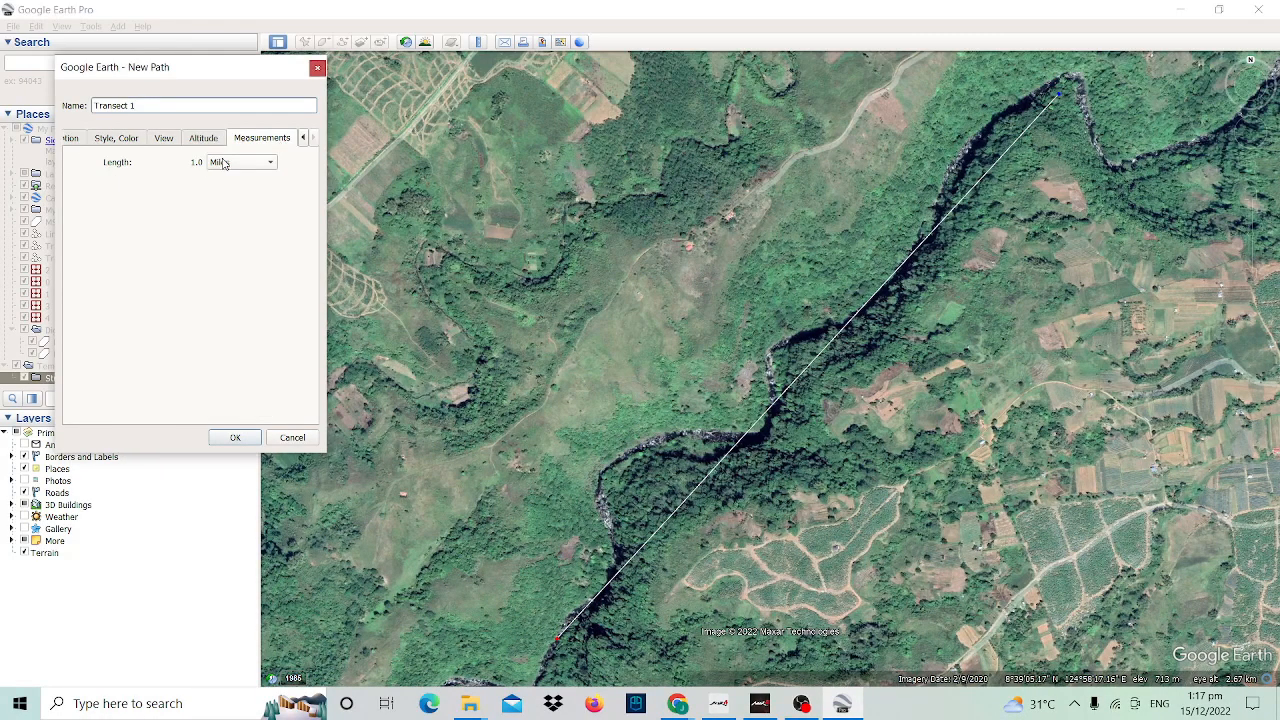
click(224, 163)
click(222, 84)
click(232, 165)
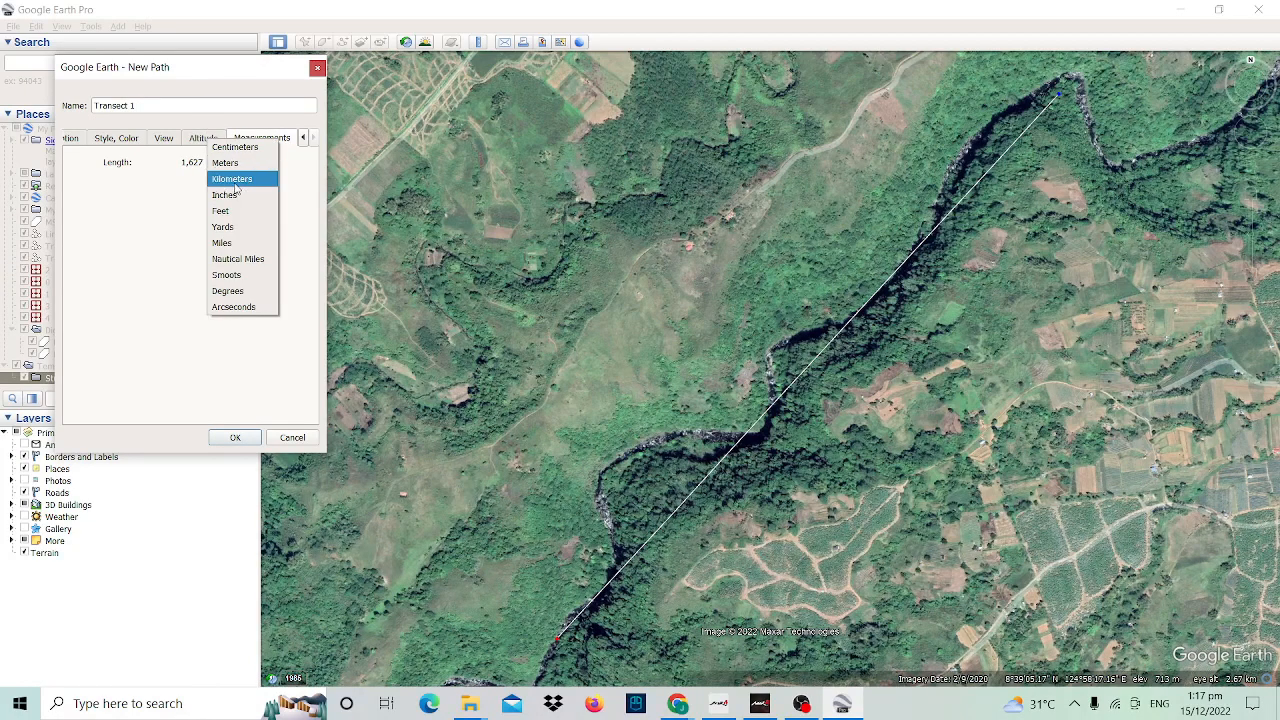
click(210, 177)
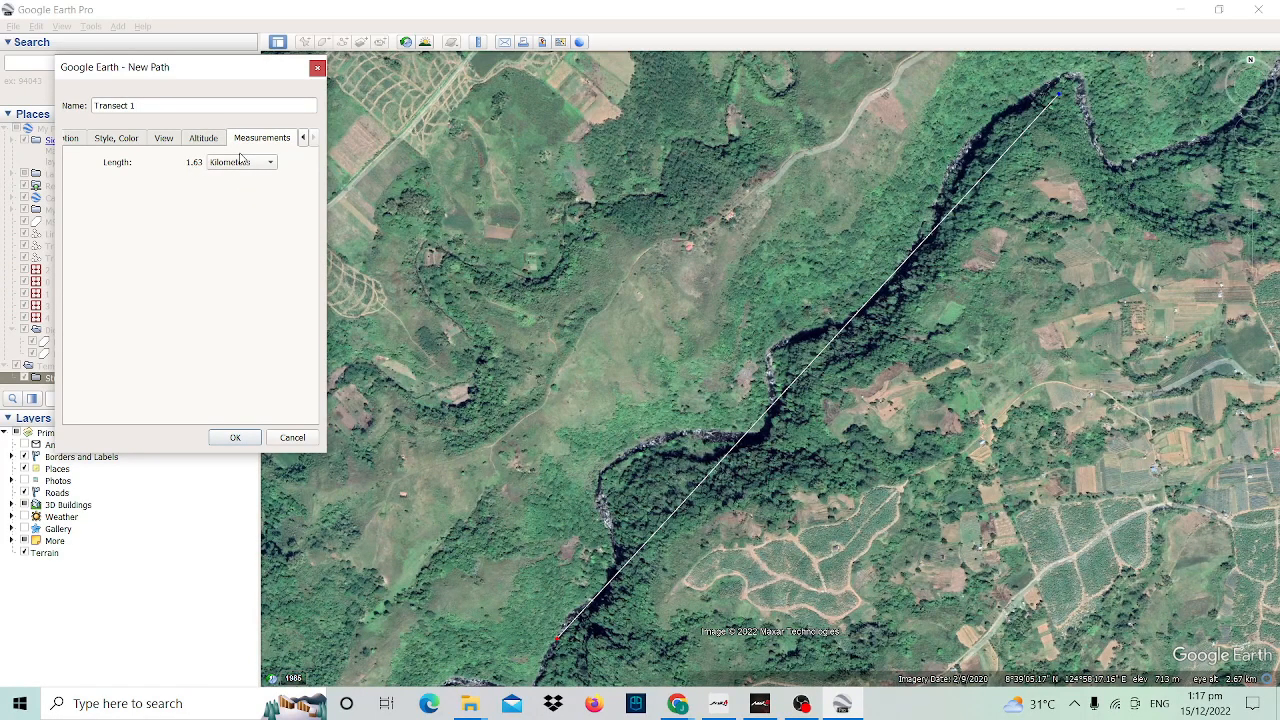
- Set the line color of Transect 1 to blue (#0000ff)
click(102, 140)
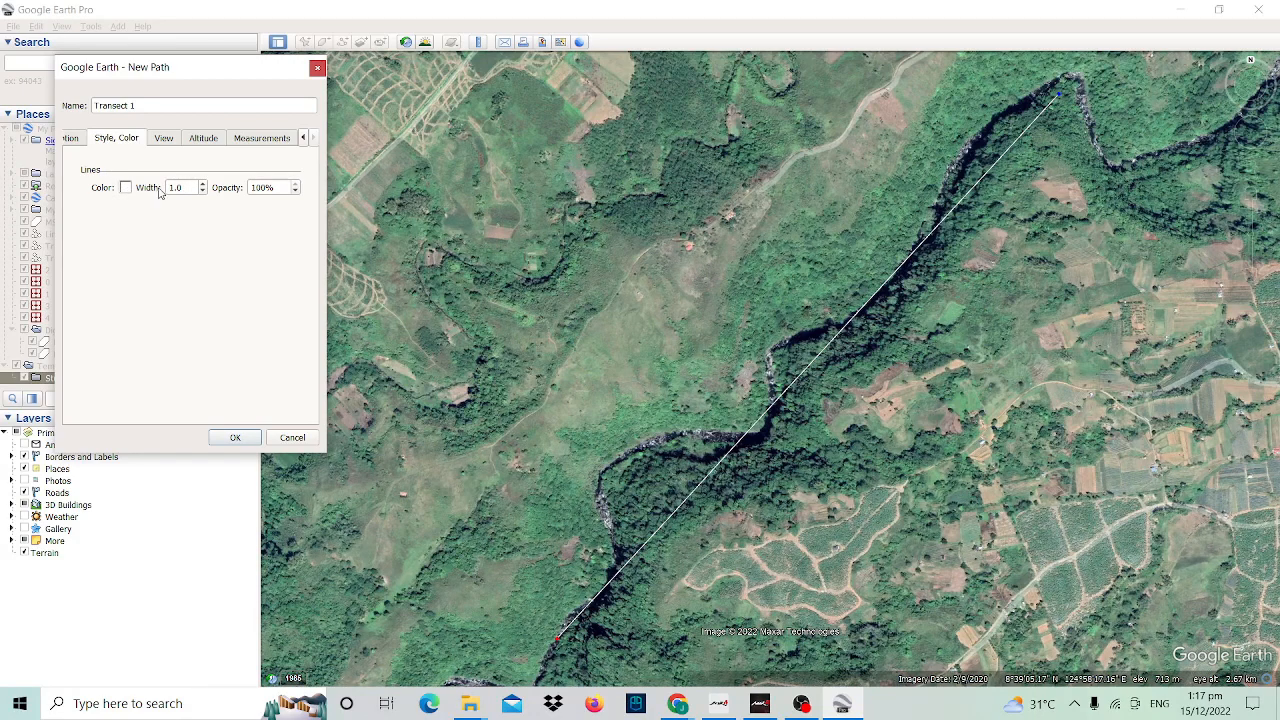
click(125, 188)
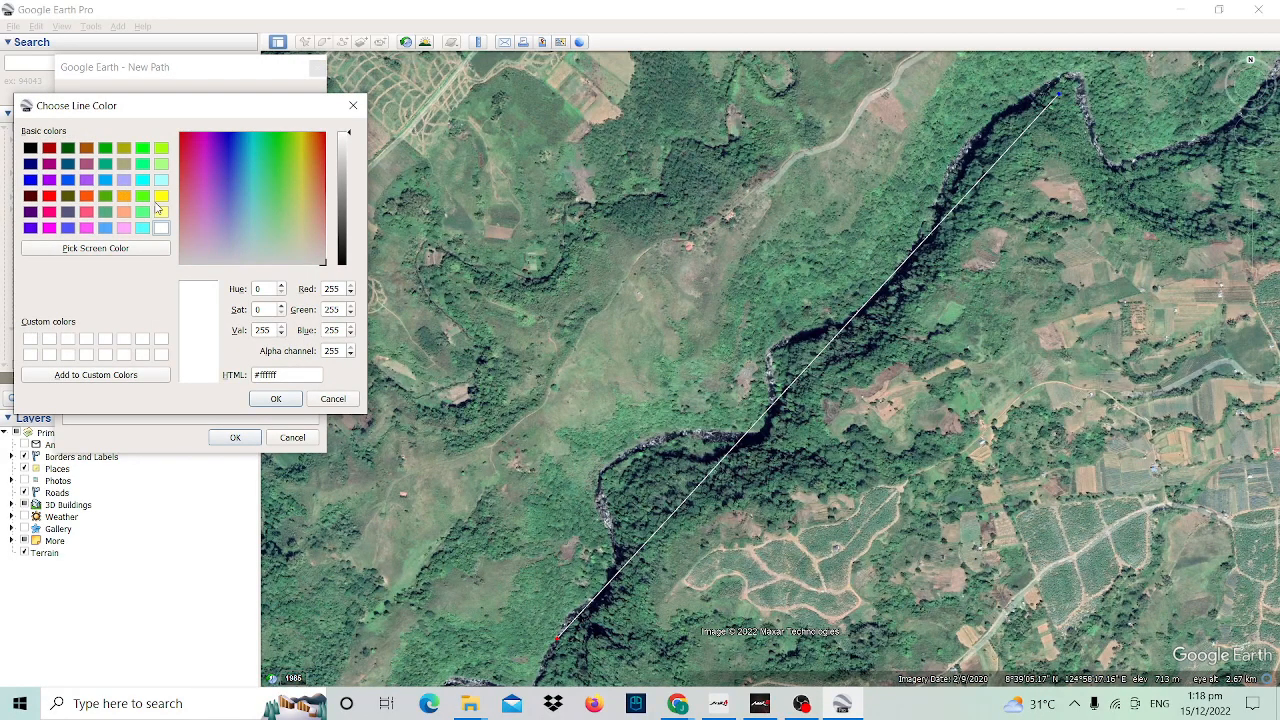
click(33, 183)
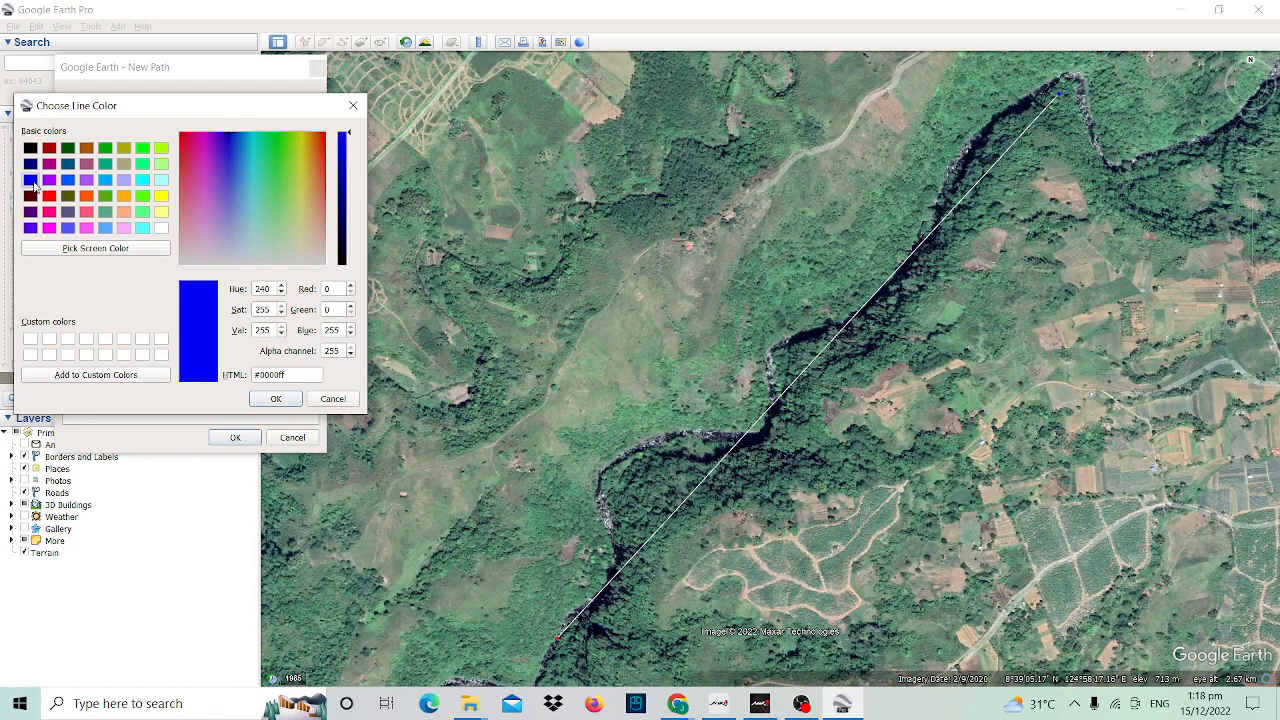
click(276, 398)
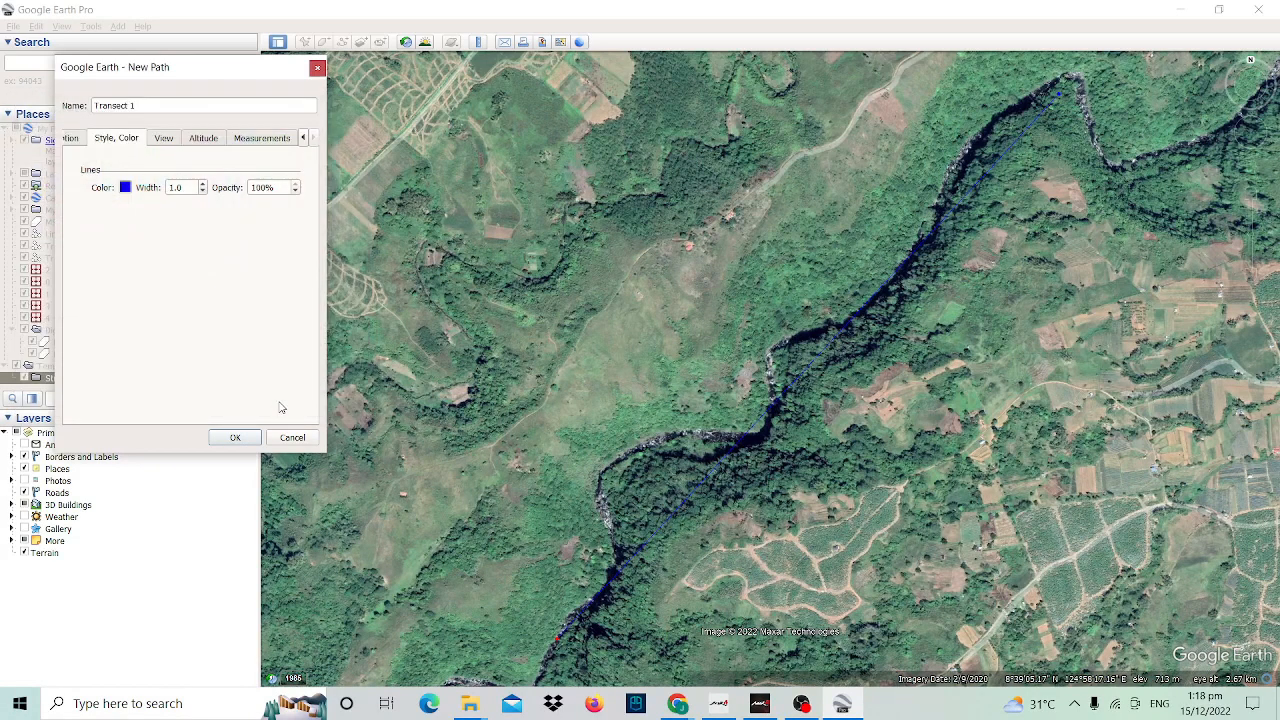
- Set the Transect 1 line to width 3.0 and an orange color, and save the path
click(204, 188)
click(125, 187)
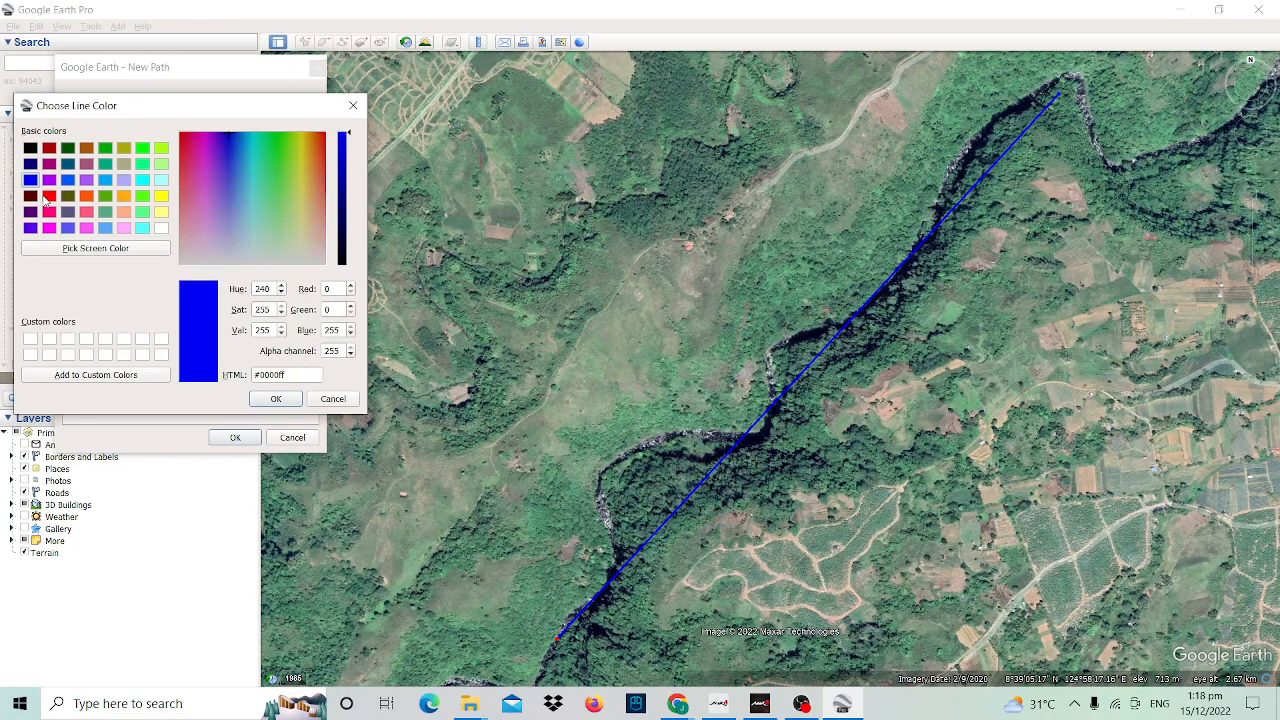
click(49, 195)
click(86, 195)
click(276, 400)
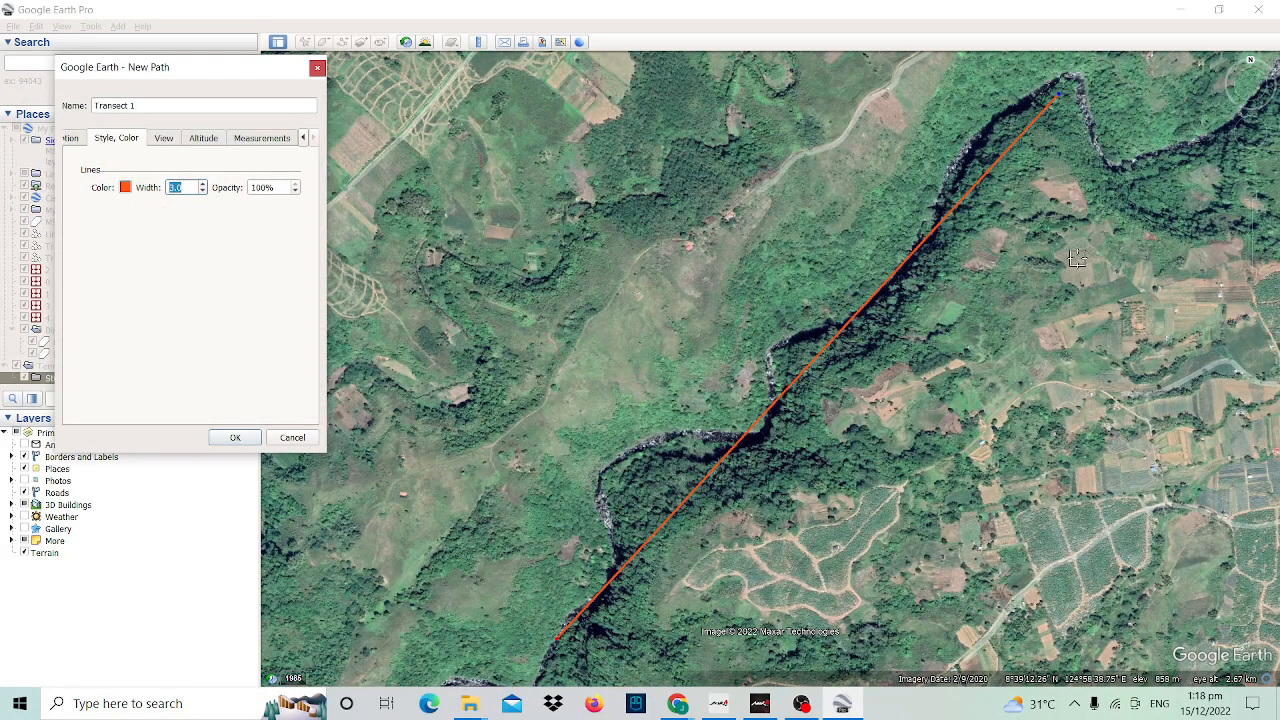
click(233, 438)
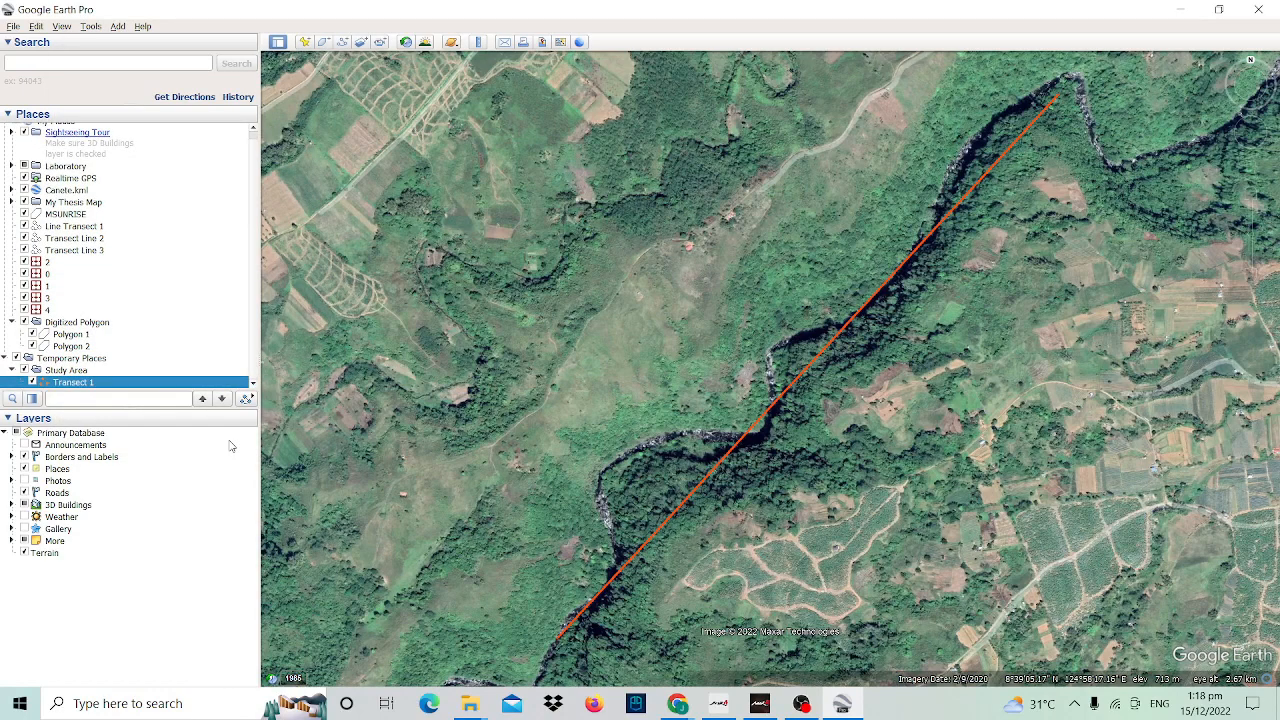
- Save the Study Area folder to My Places and expand it there to show its contents
click(63, 371)
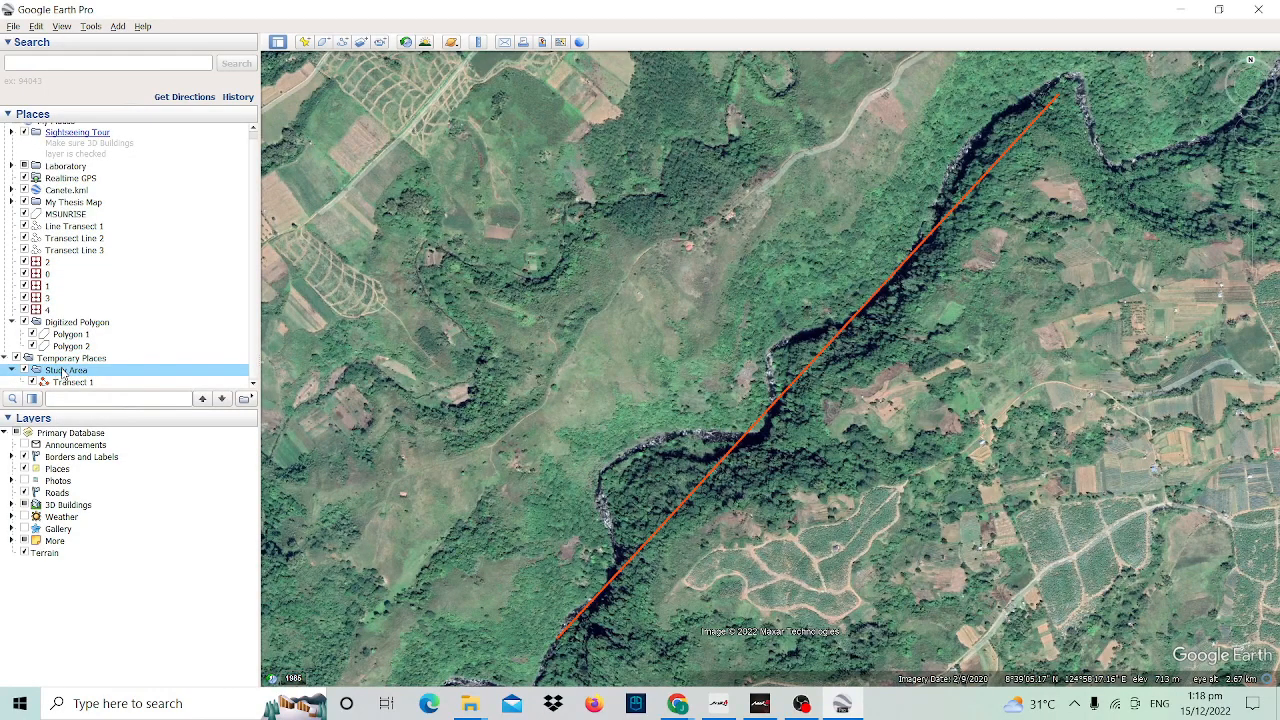
right_click(63, 371)
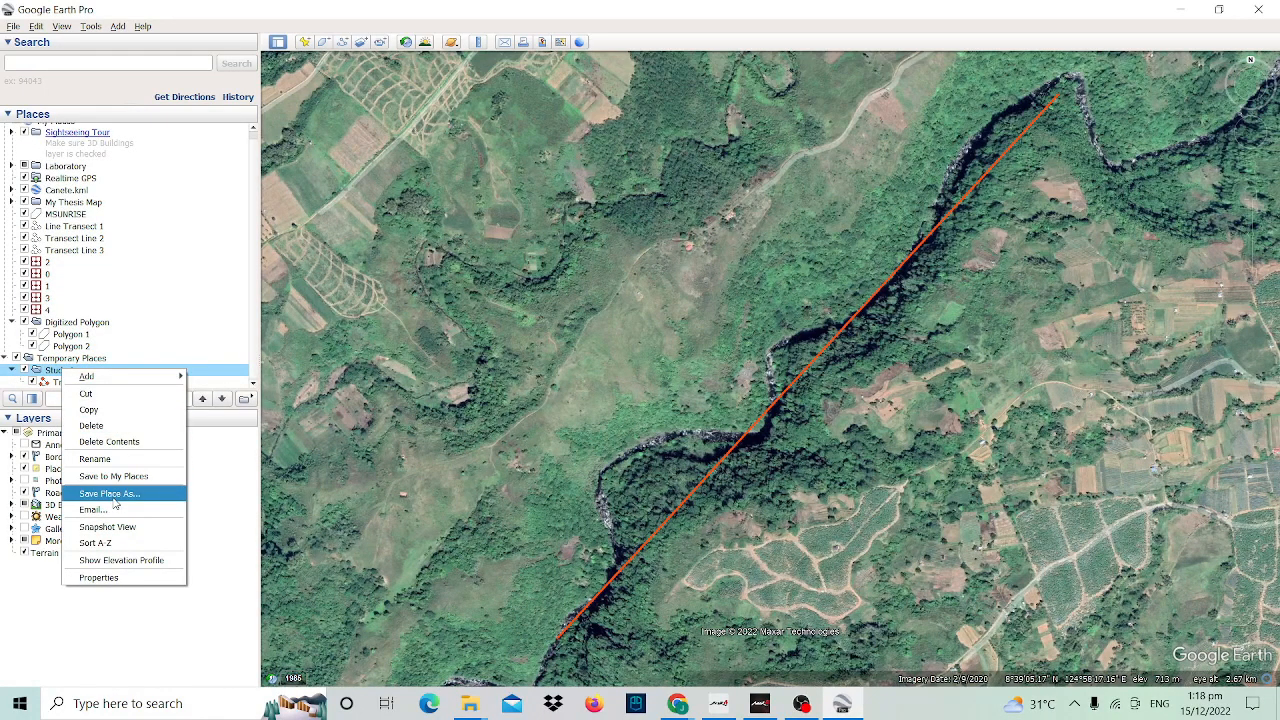
click(113, 476)
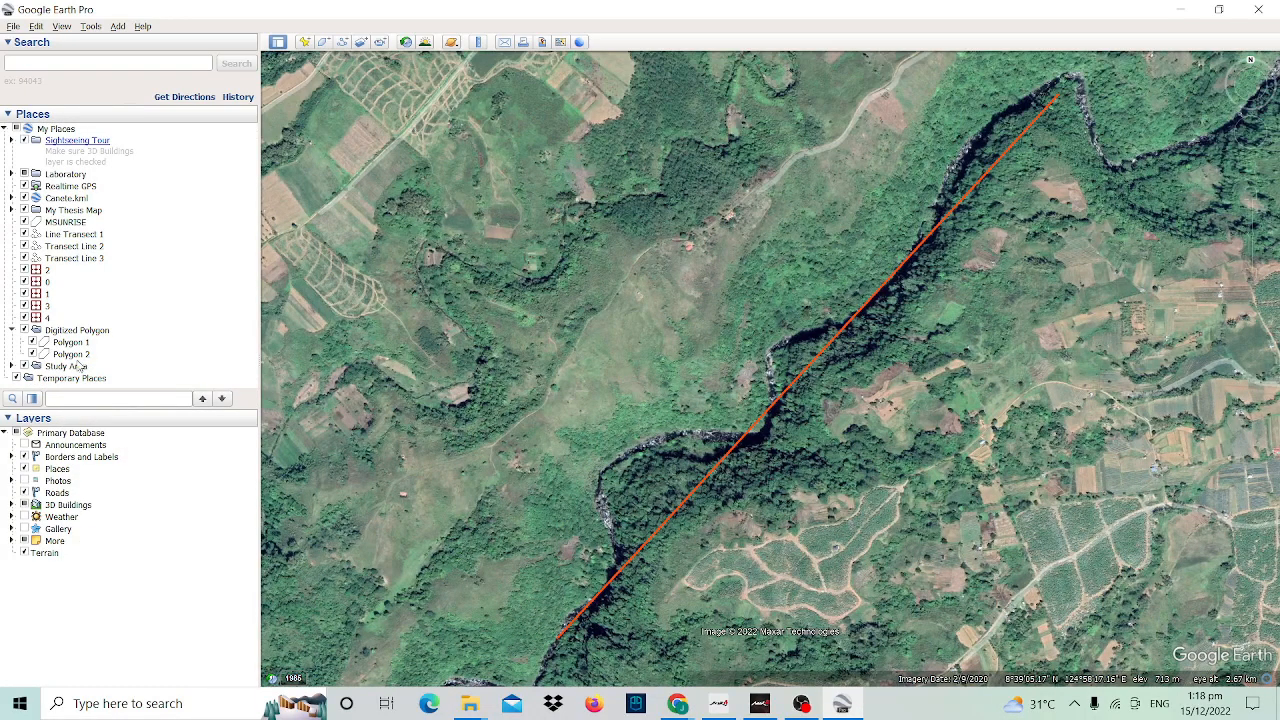
click(75, 369)
click(12, 367)
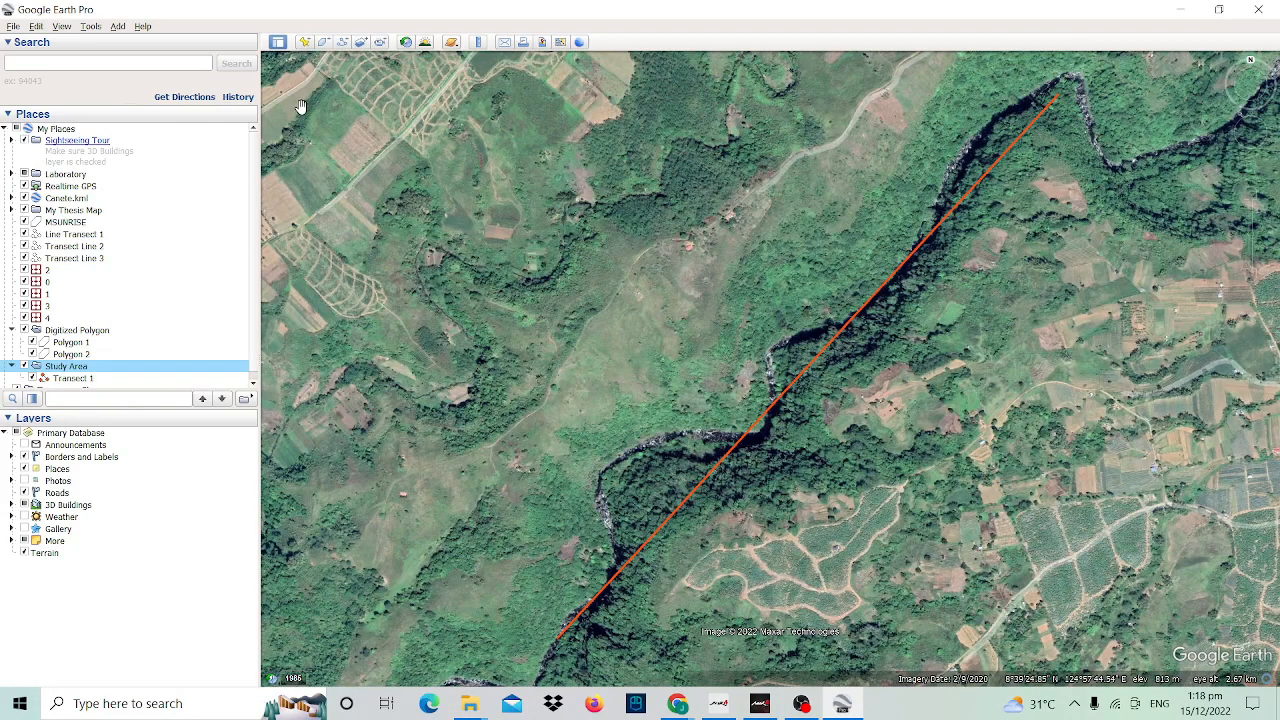
- Add a placemark named "Starting Point" at the southwest end of Transect 1, at about 8°38'45"N, 124°58'1"E
click(305, 43)
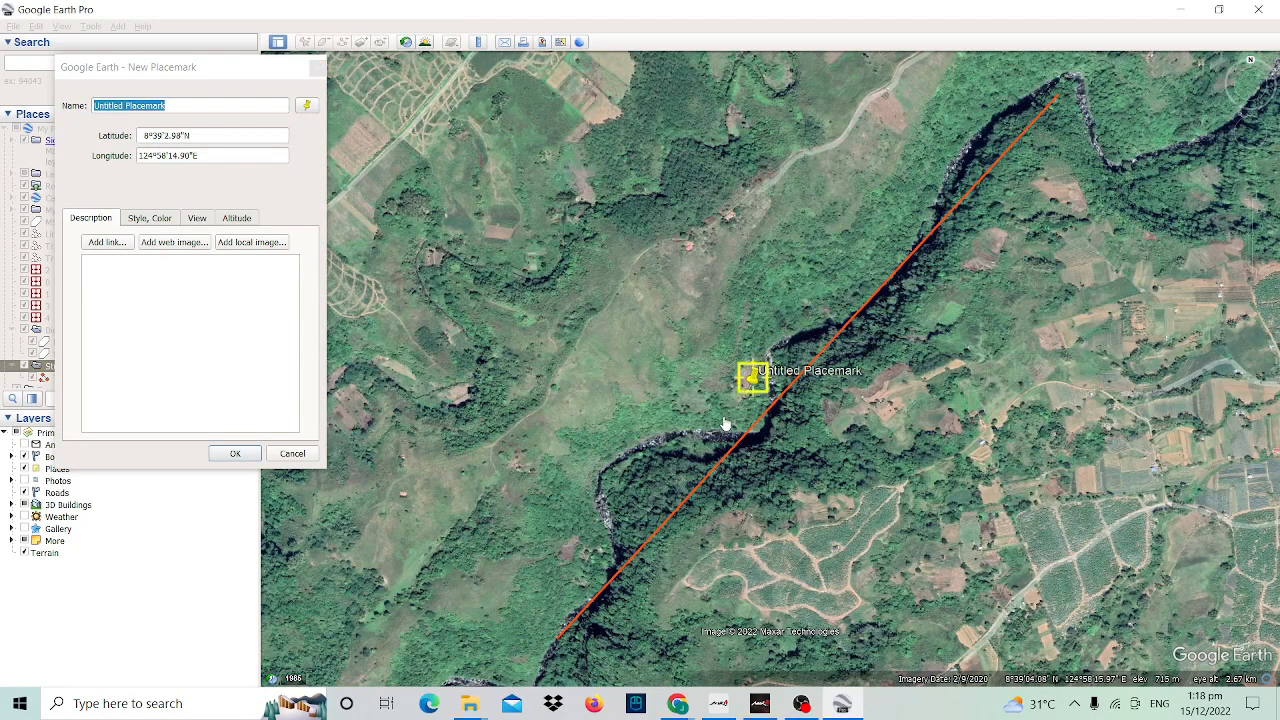
drag(752, 380, 558, 645)
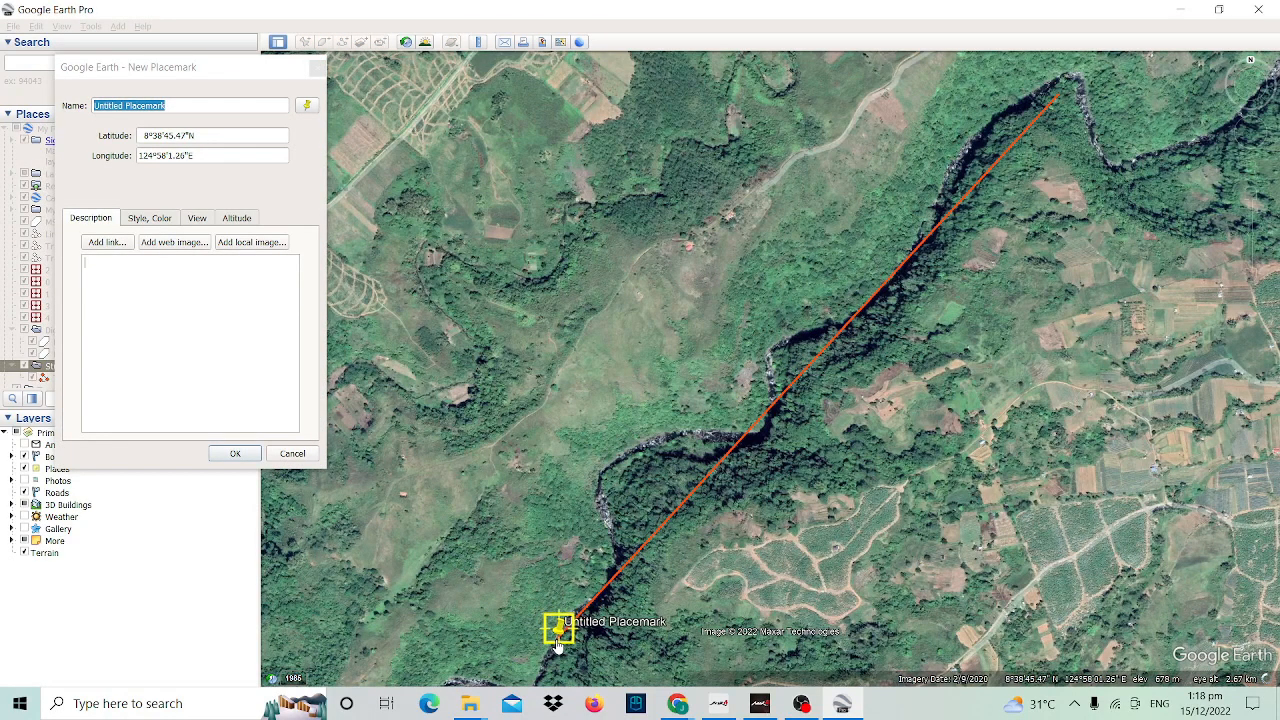
drag(171, 104, 72, 115)
text(Sty)
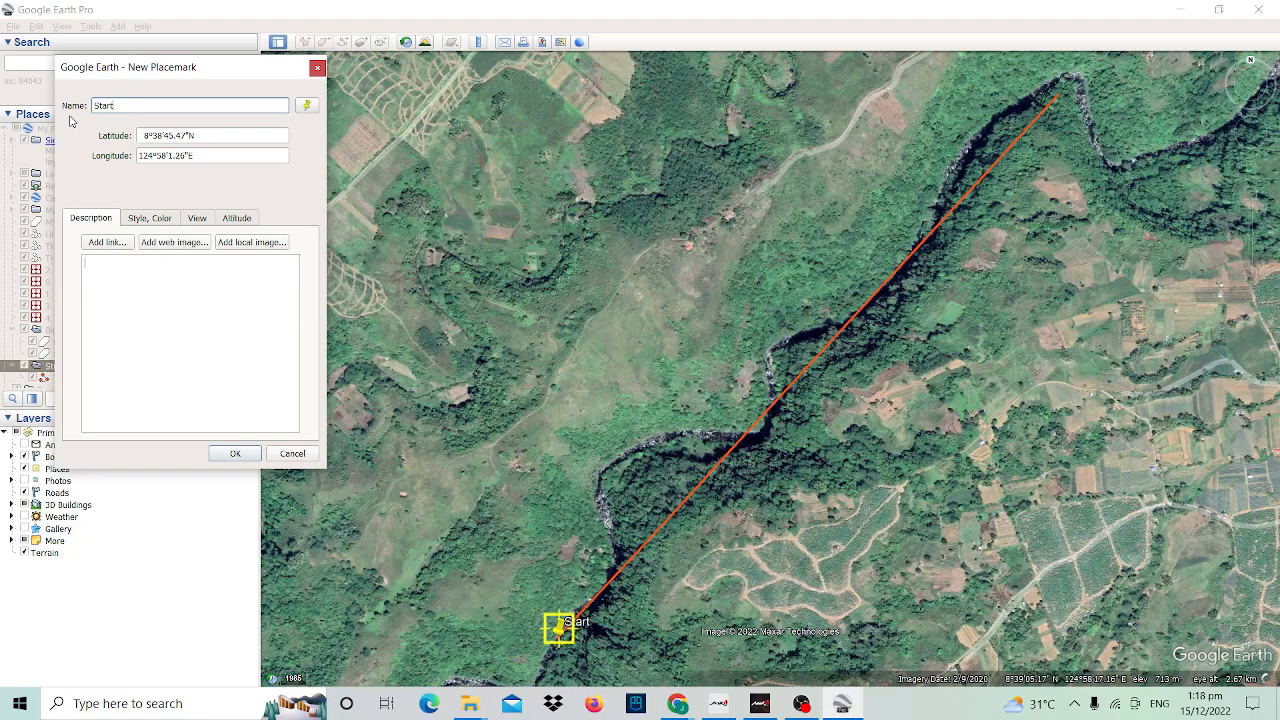
text(ing Point)
- Set the label color of the Starting Point placemark to red
click(150, 218)
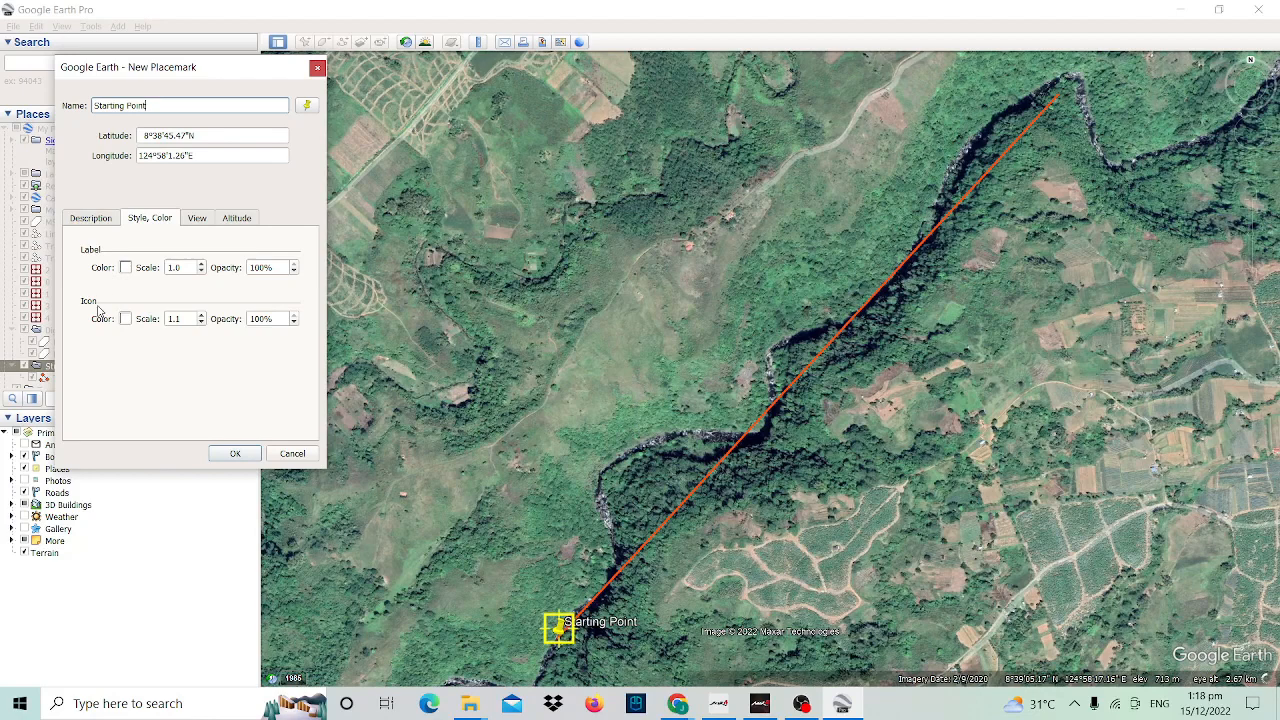
click(127, 268)
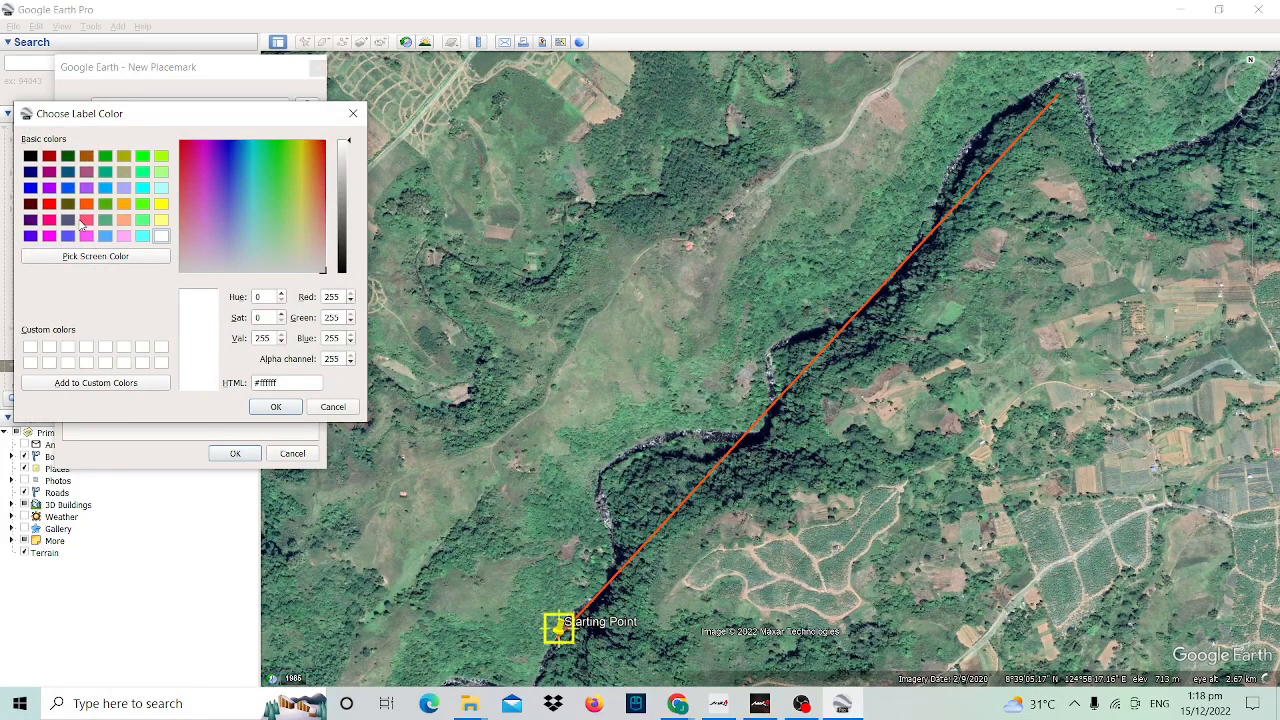
click(49, 204)
click(289, 409)
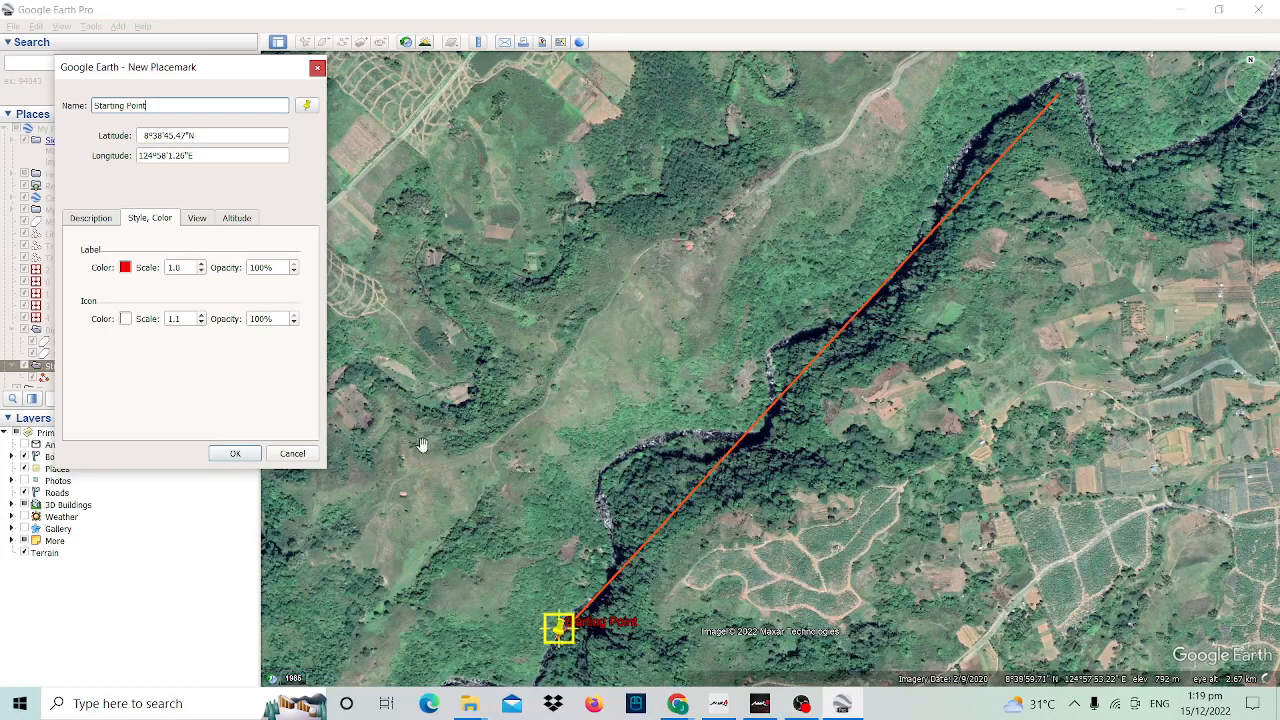
- Set the label color of the Starting Point placemark to yellow (#ffff00)
click(125, 268)
click(160, 206)
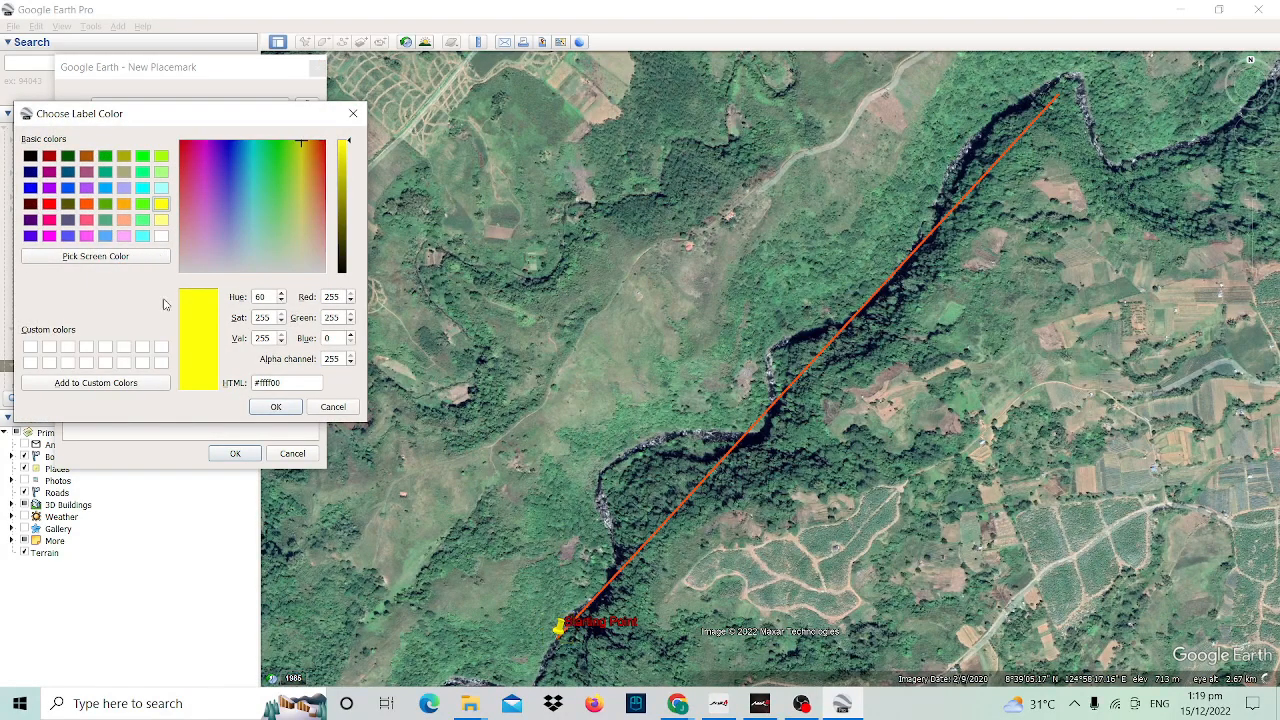
click(289, 410)
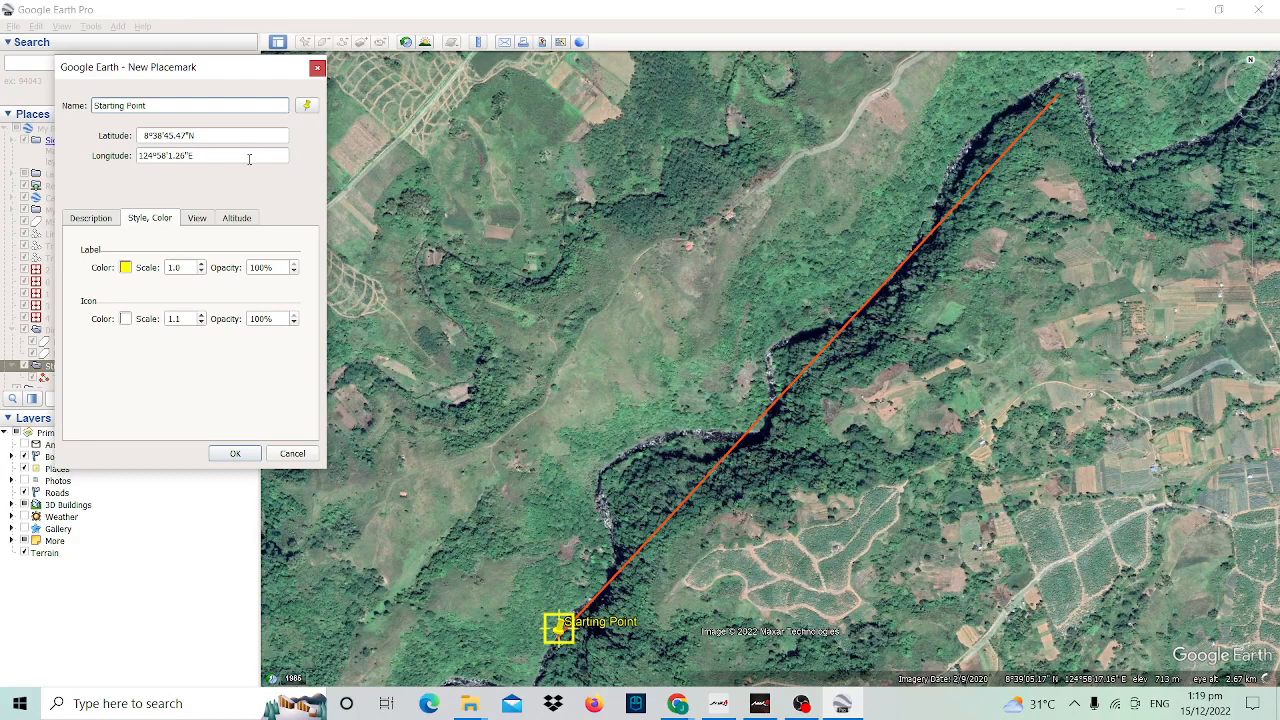
- Give the Starting Point placemark the yellow diamond paddle icon (ylw-diamond) and save the placemark
click(307, 105)
click(381, 164)
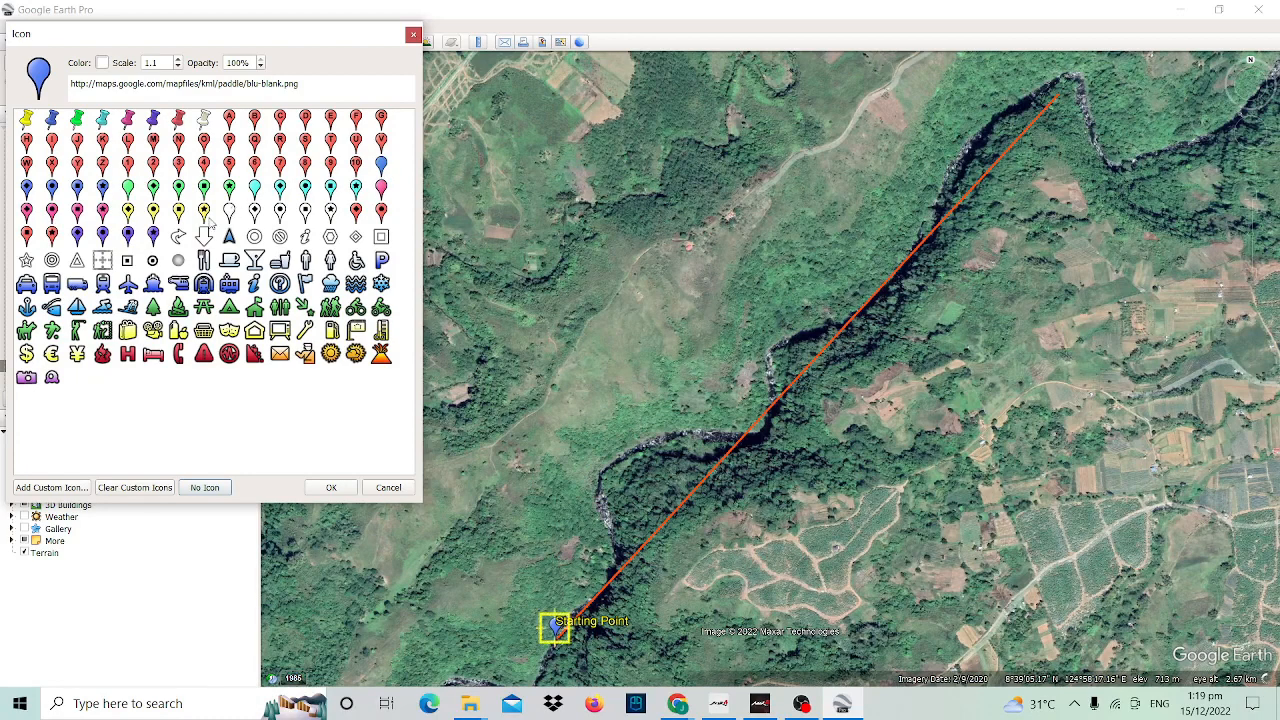
click(128, 211)
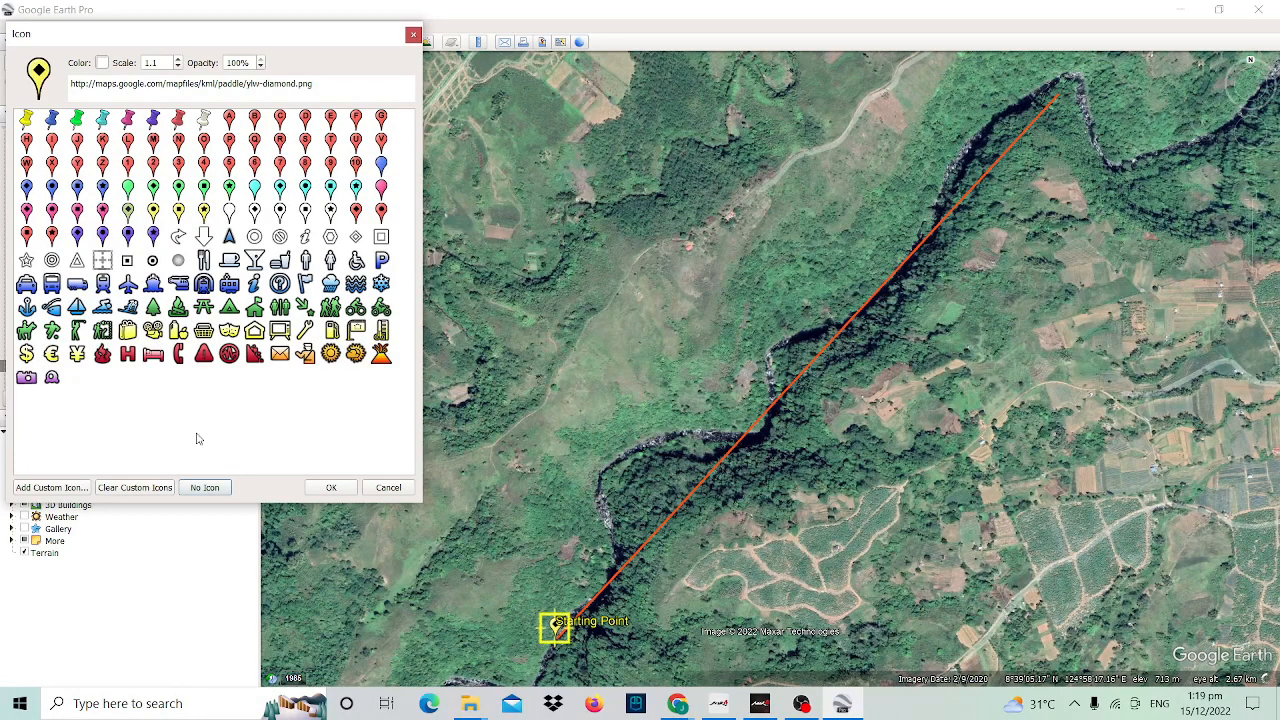
click(335, 489)
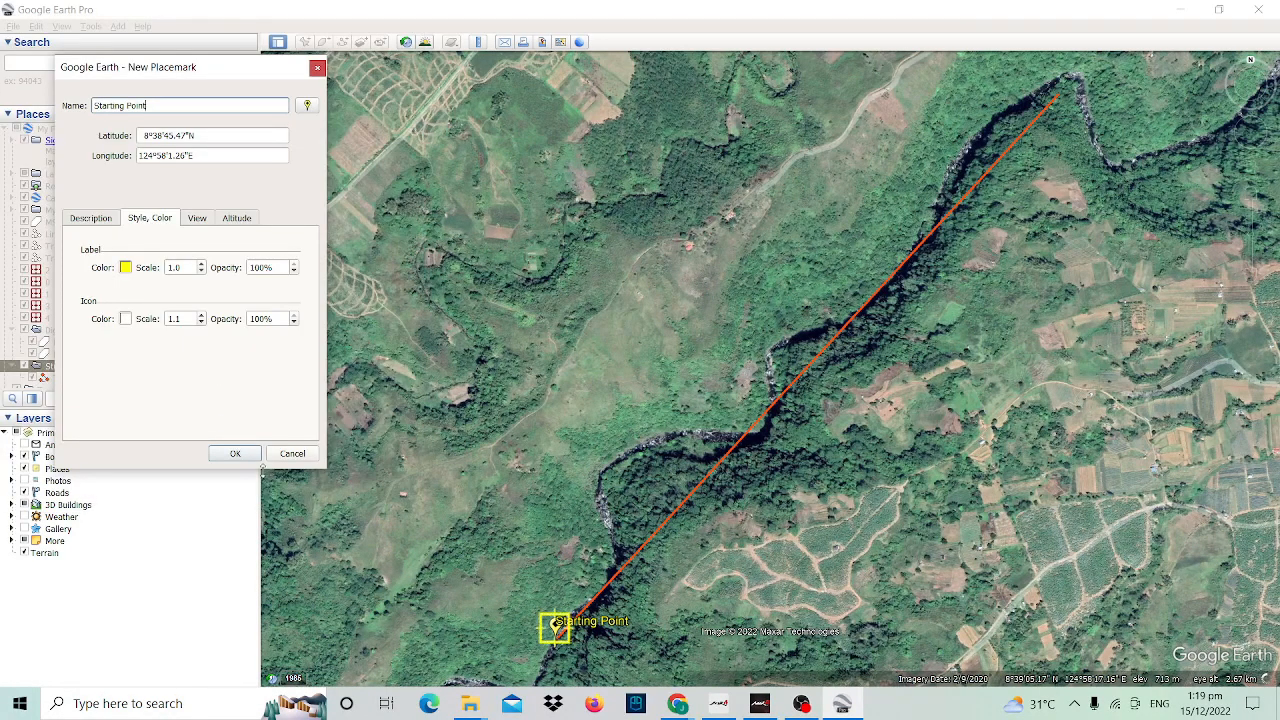
click(252, 456)
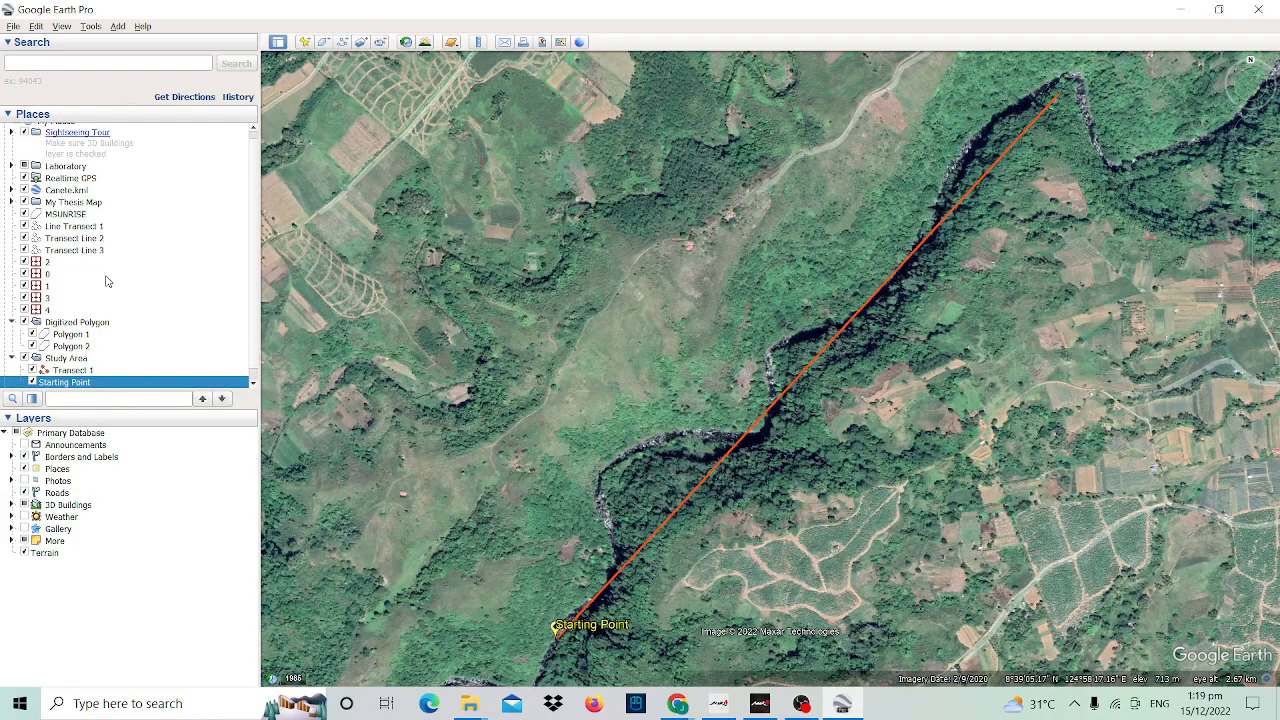
- Add a placemark named "End Point" at the northeast end of Transect 1, at about 8°39'24"N, 124°58'38"E
click(303, 43)
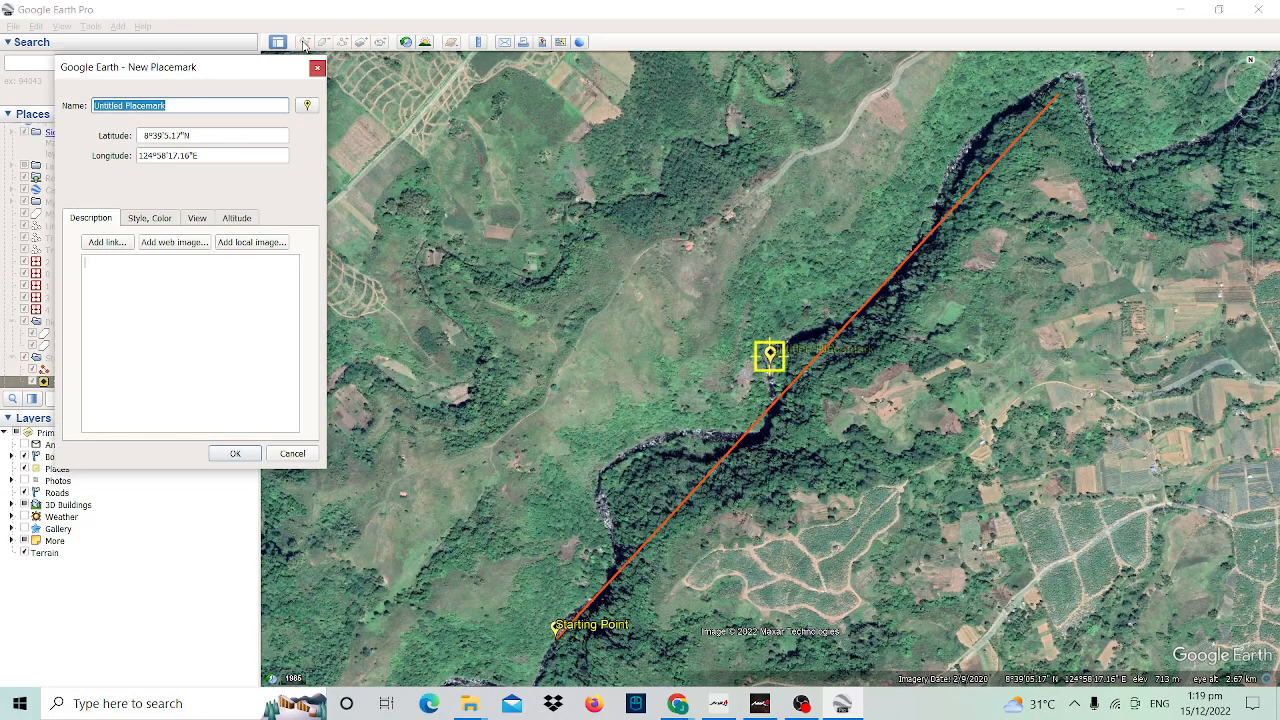
drag(771, 365, 1059, 104)
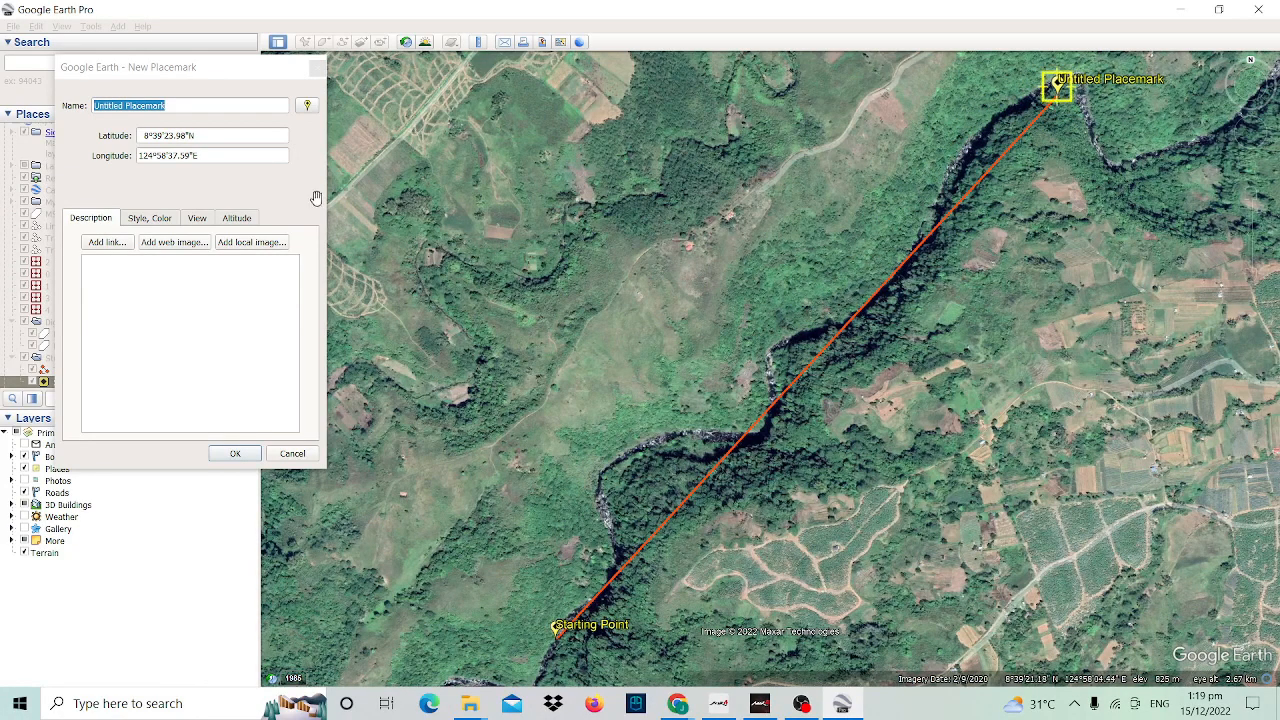
drag(127, 105, 33, 122)
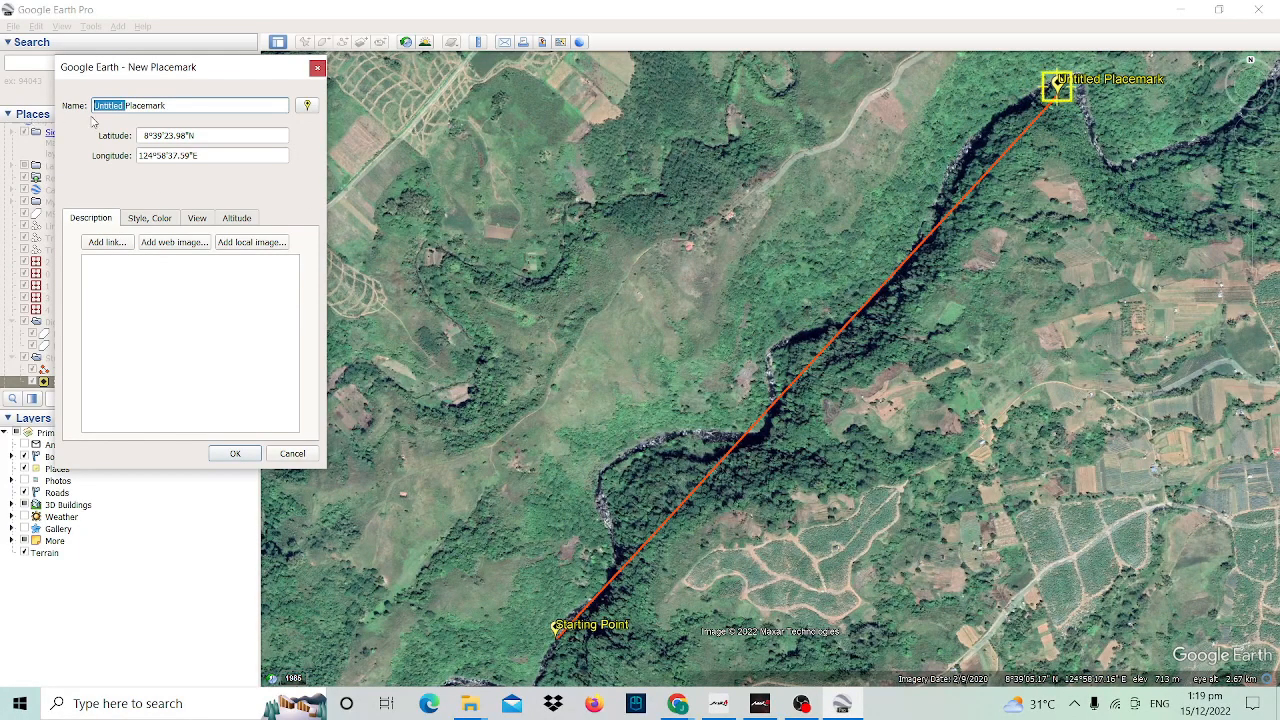
click(170, 104)
drag(170, 104, 68, 115)
text(End Point)
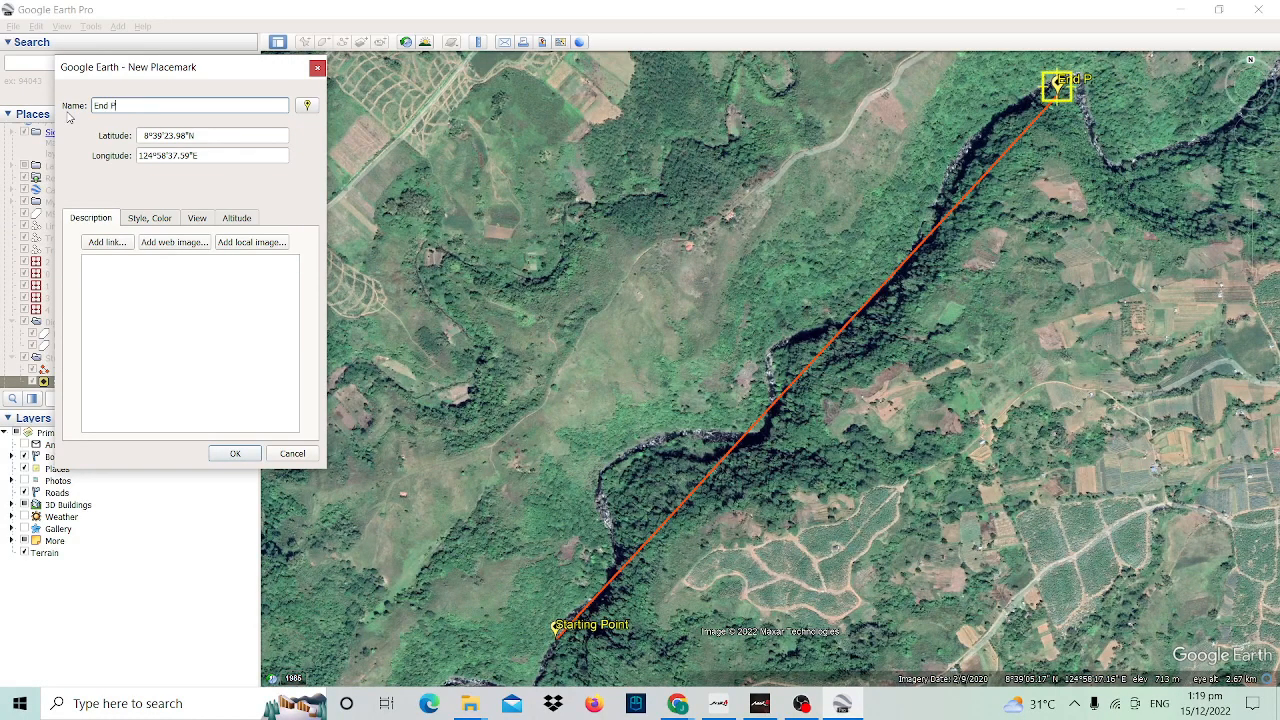
click(233, 455)
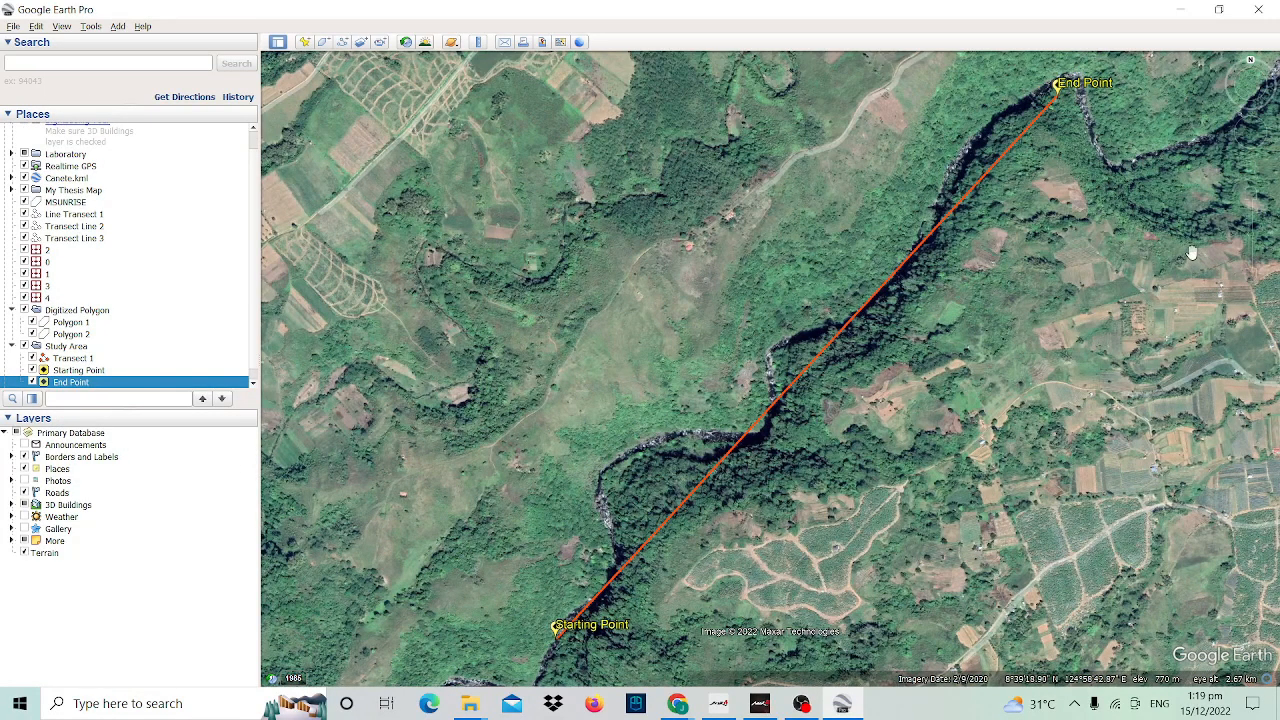
- Set up a map image of the whole transect and exclude Polygon and RJ Khu Lettuce and Flower Farm from its legend
drag(1029, 266, 895, 310)
scroll(953, 298, down, 2)
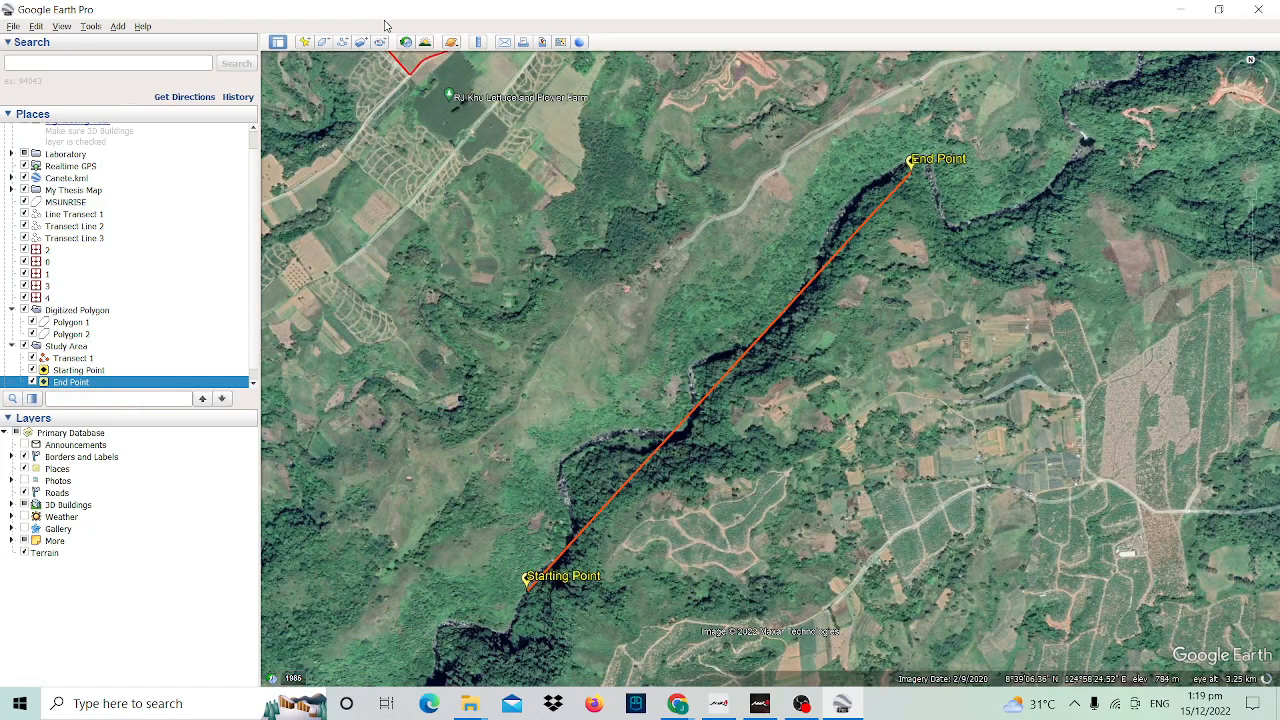
click(543, 43)
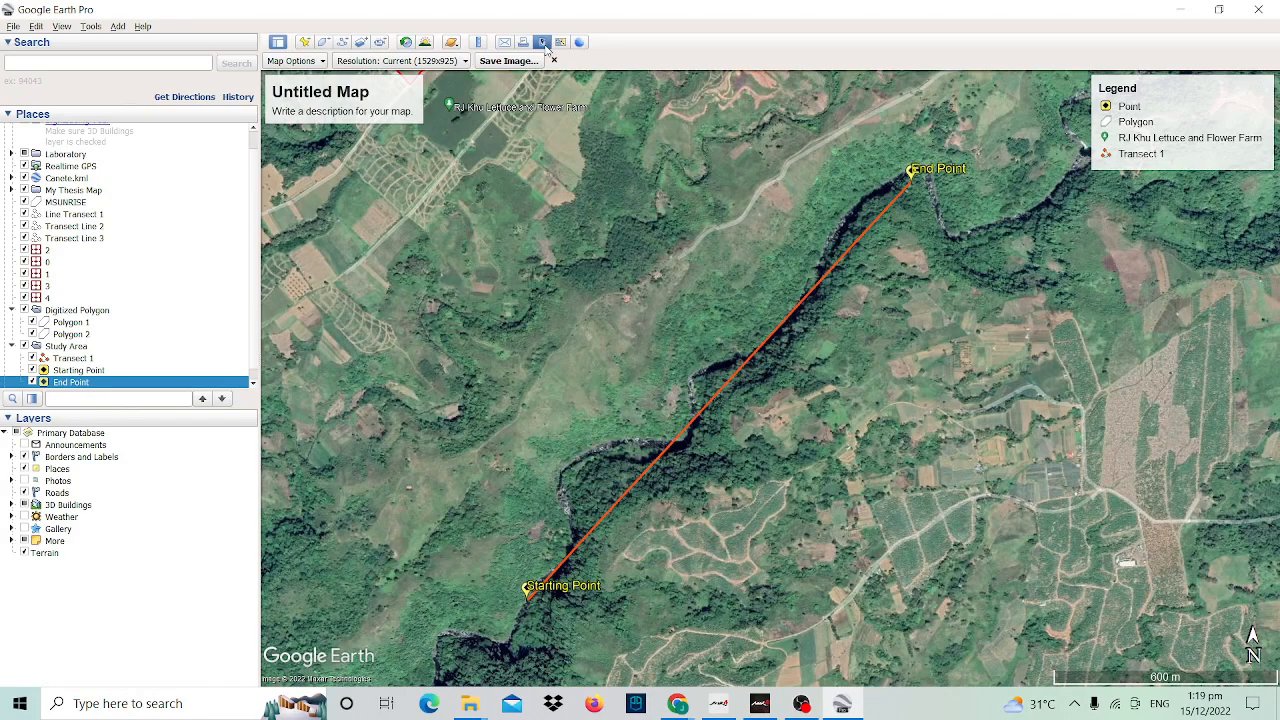
click(1186, 121)
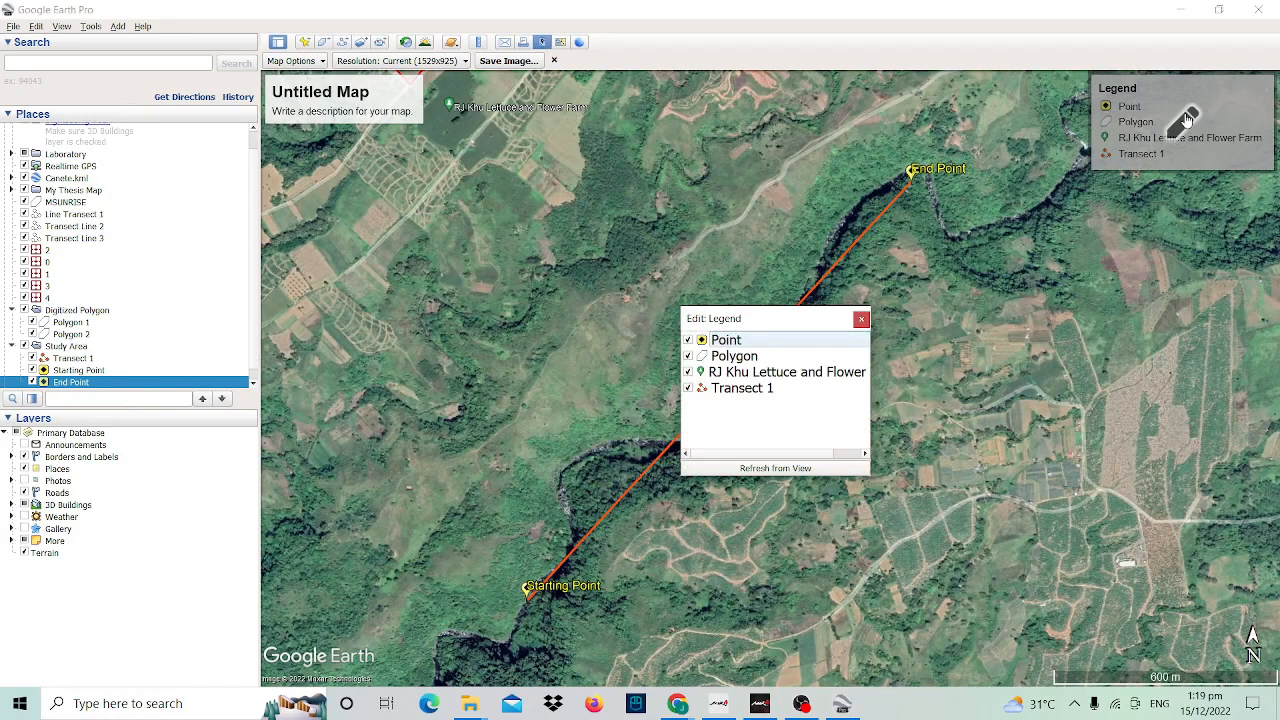
click(687, 373)
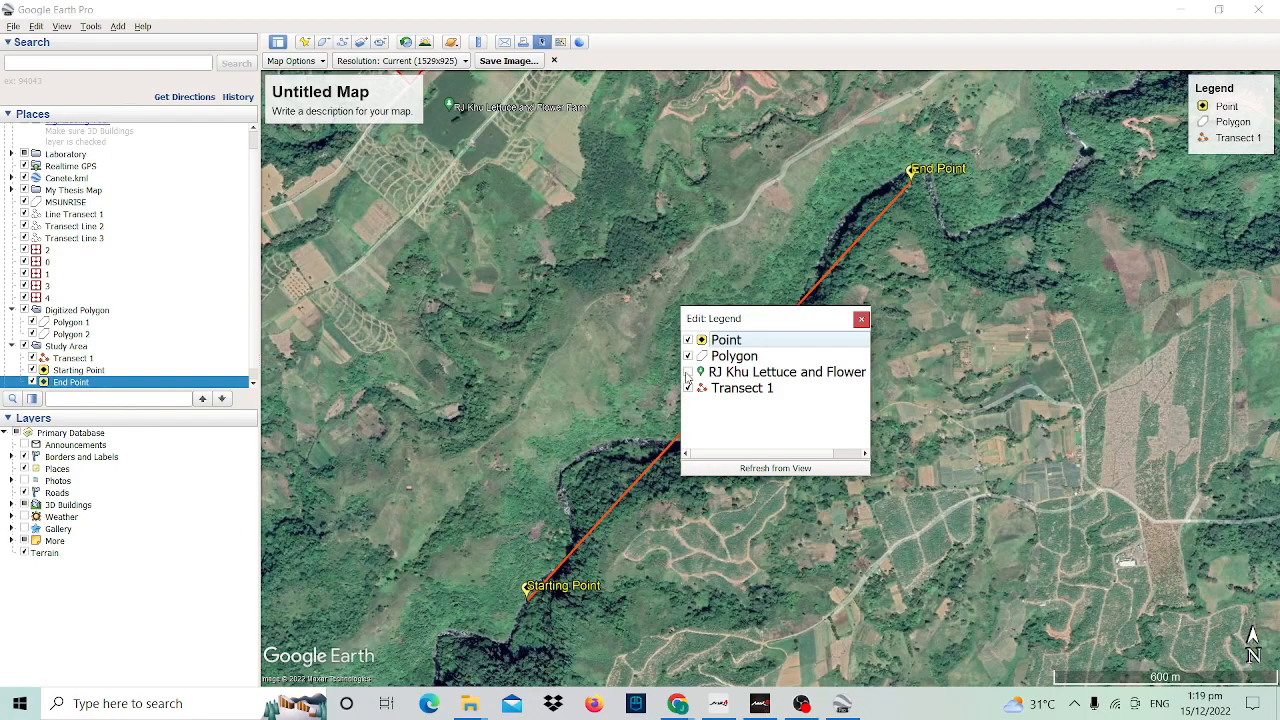
click(688, 357)
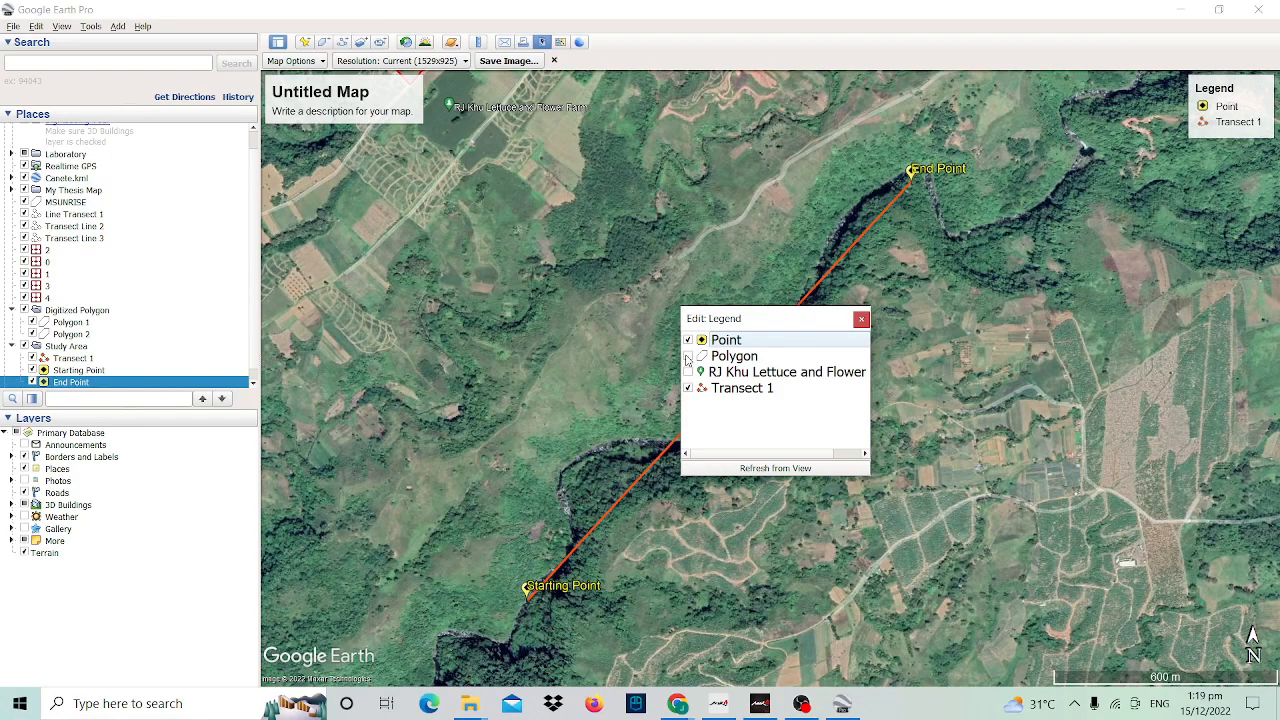
click(787, 472)
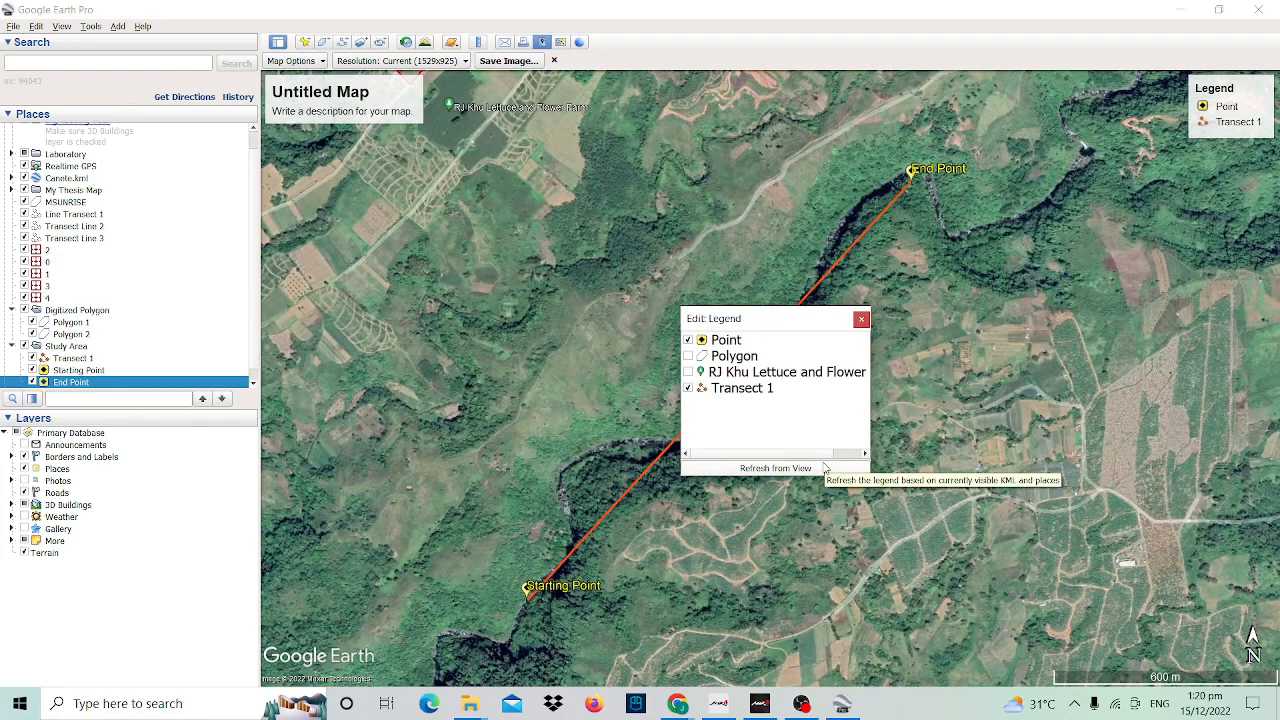
click(862, 320)
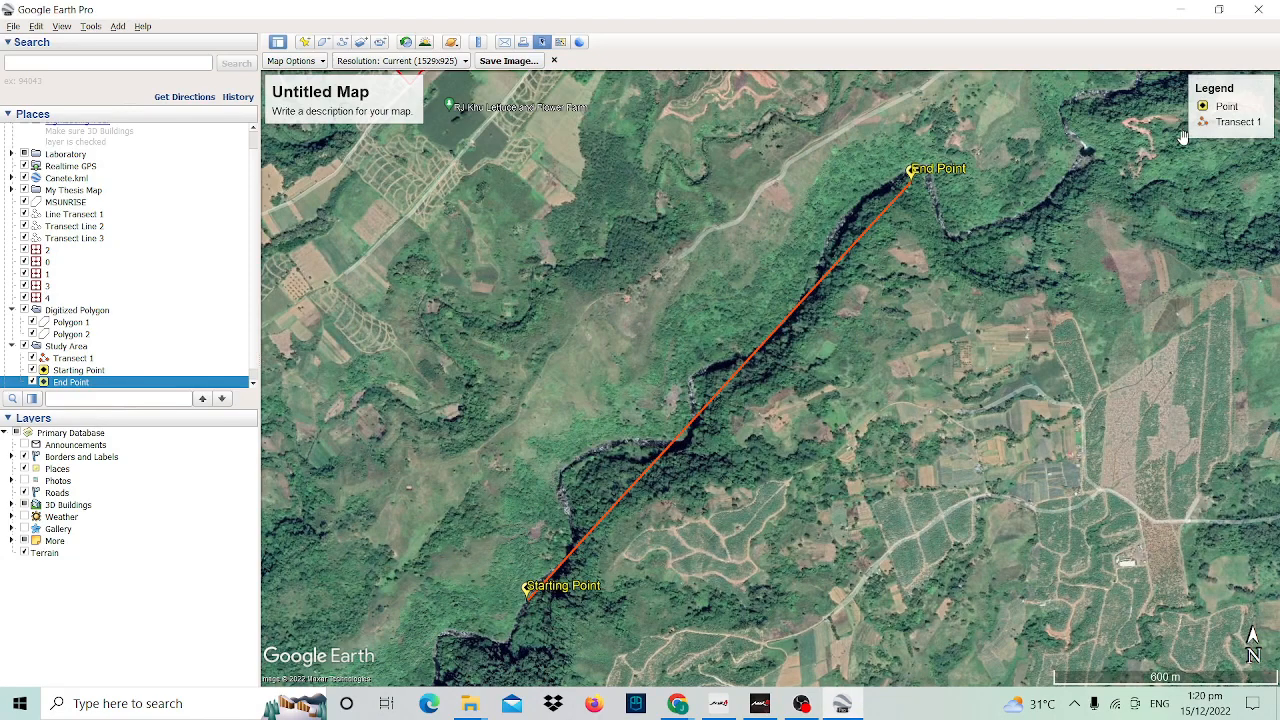
double_click(1190, 140)
click(853, 318)
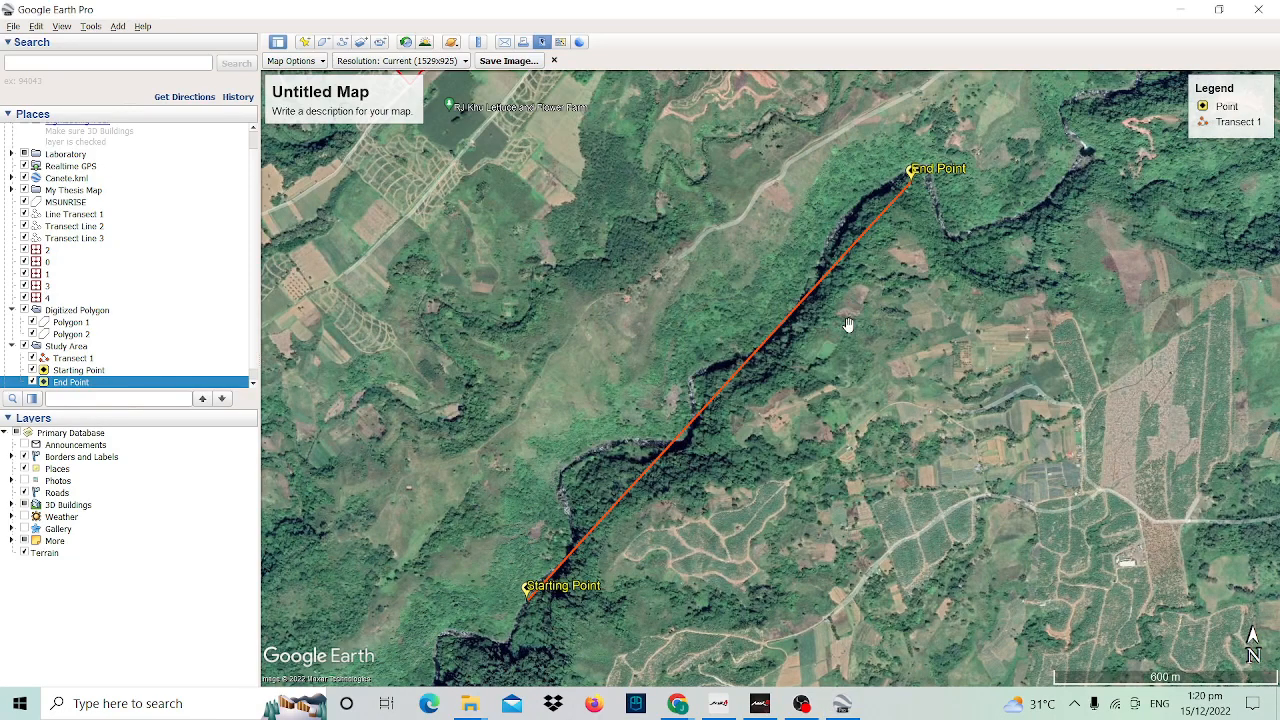
- Title the map "Study Location" and set its description to "Philippines"
double_click(333, 103)
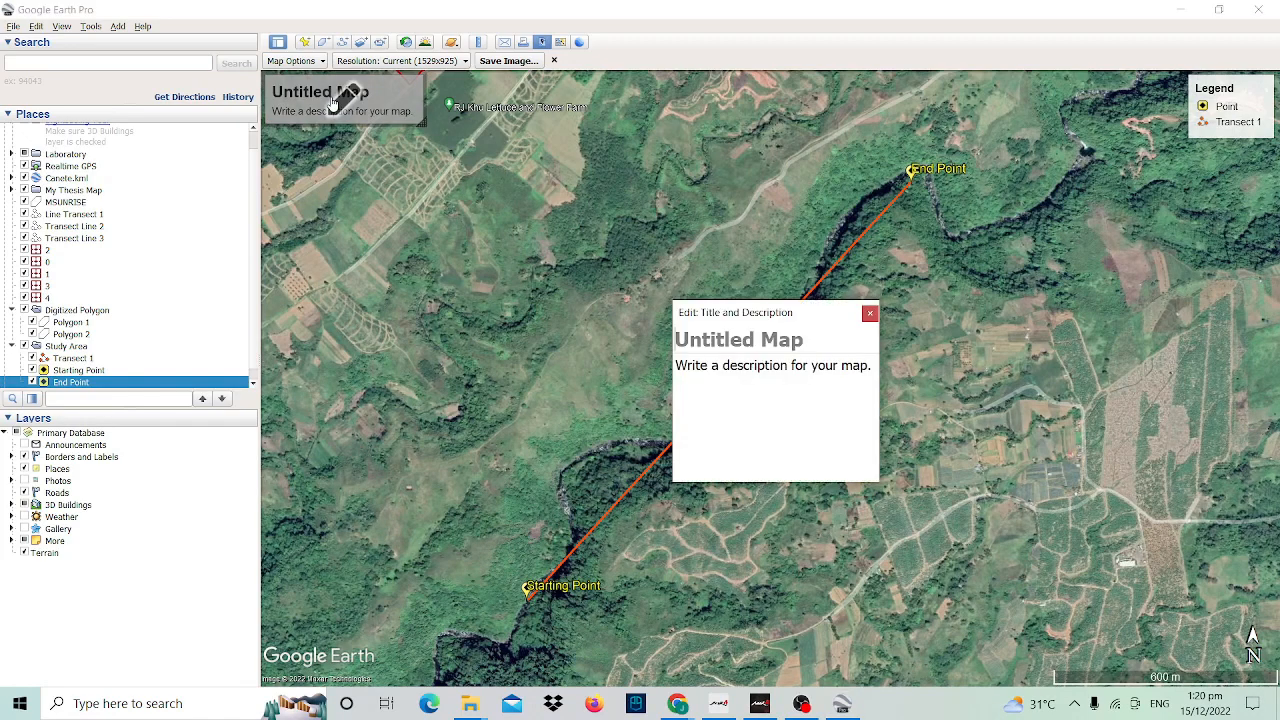
text(Sa)
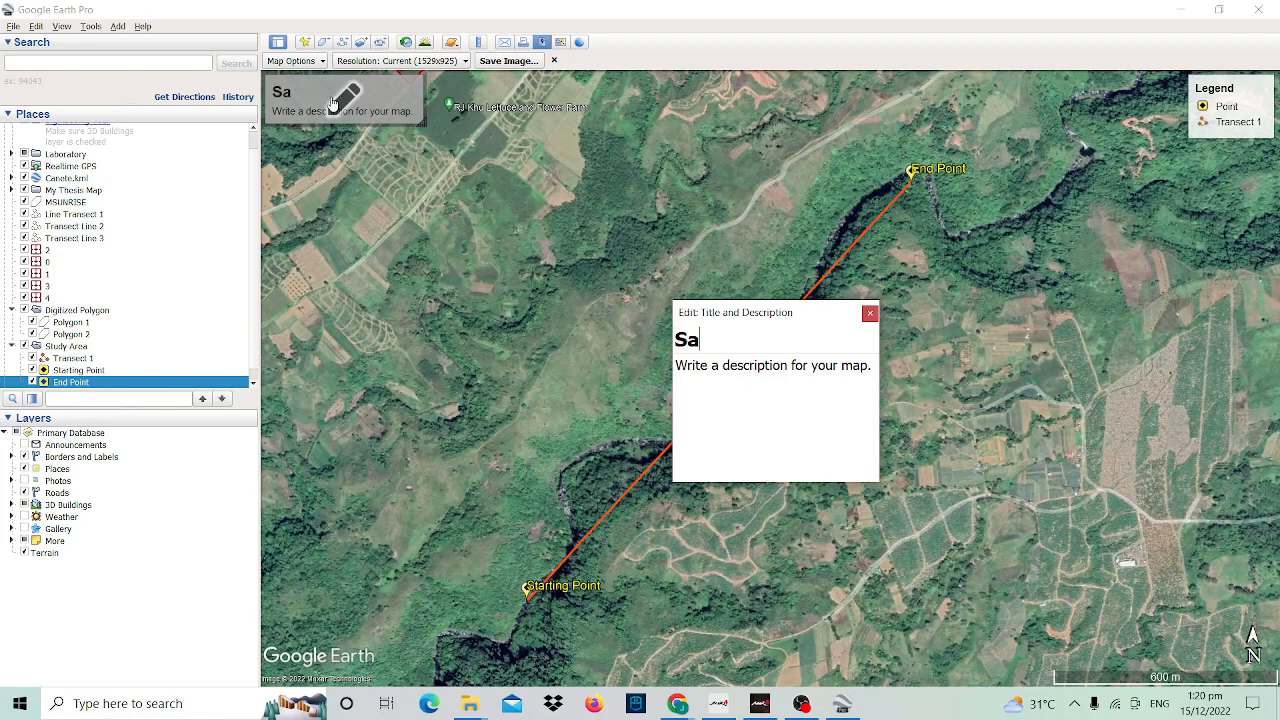
text(mple)
key(BackSpace)
key(BackSpace)
key(BackSpace)
key(BackSpace)
key(BackSpace)
key(BackSpace)
text(tudy Lo)
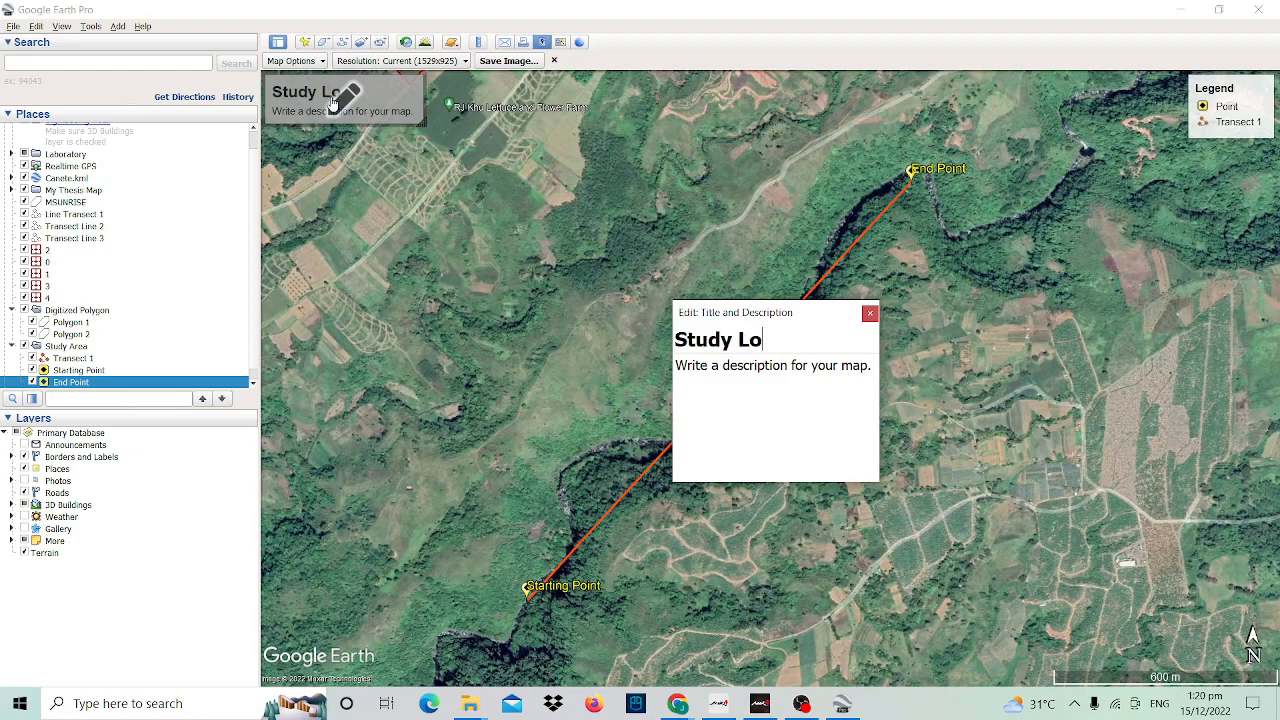
text(cation)
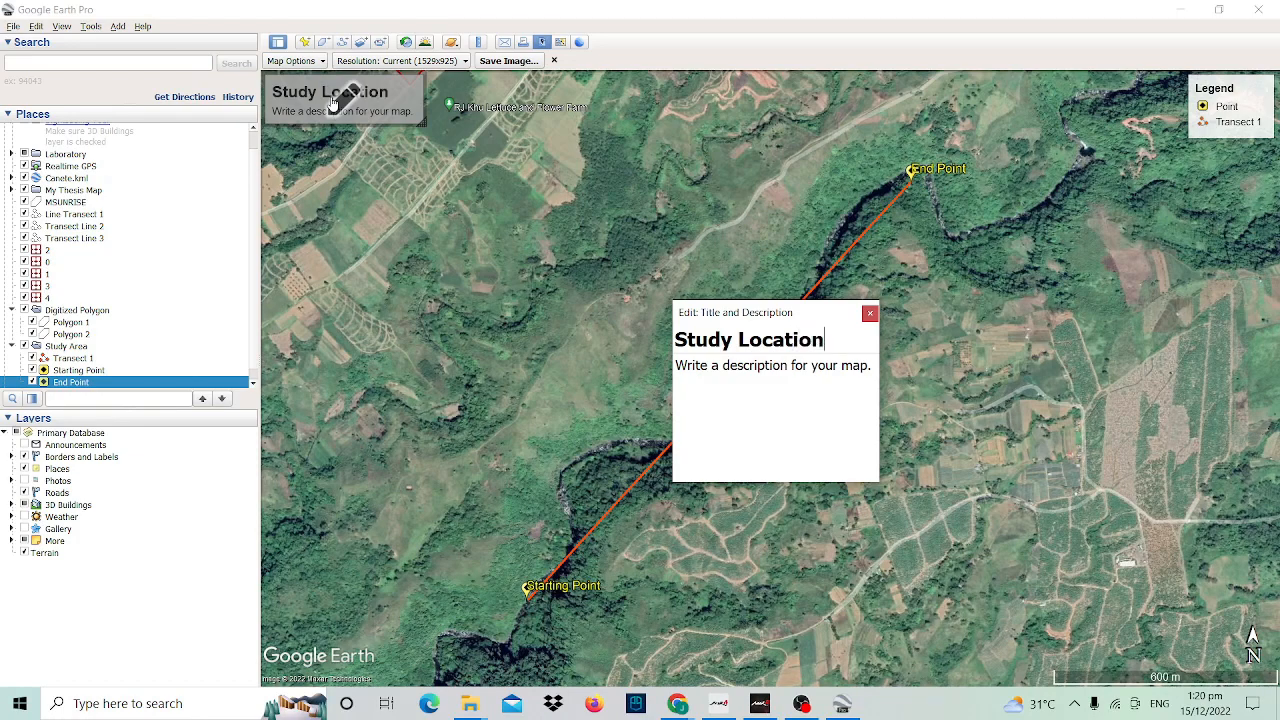
click(760, 369)
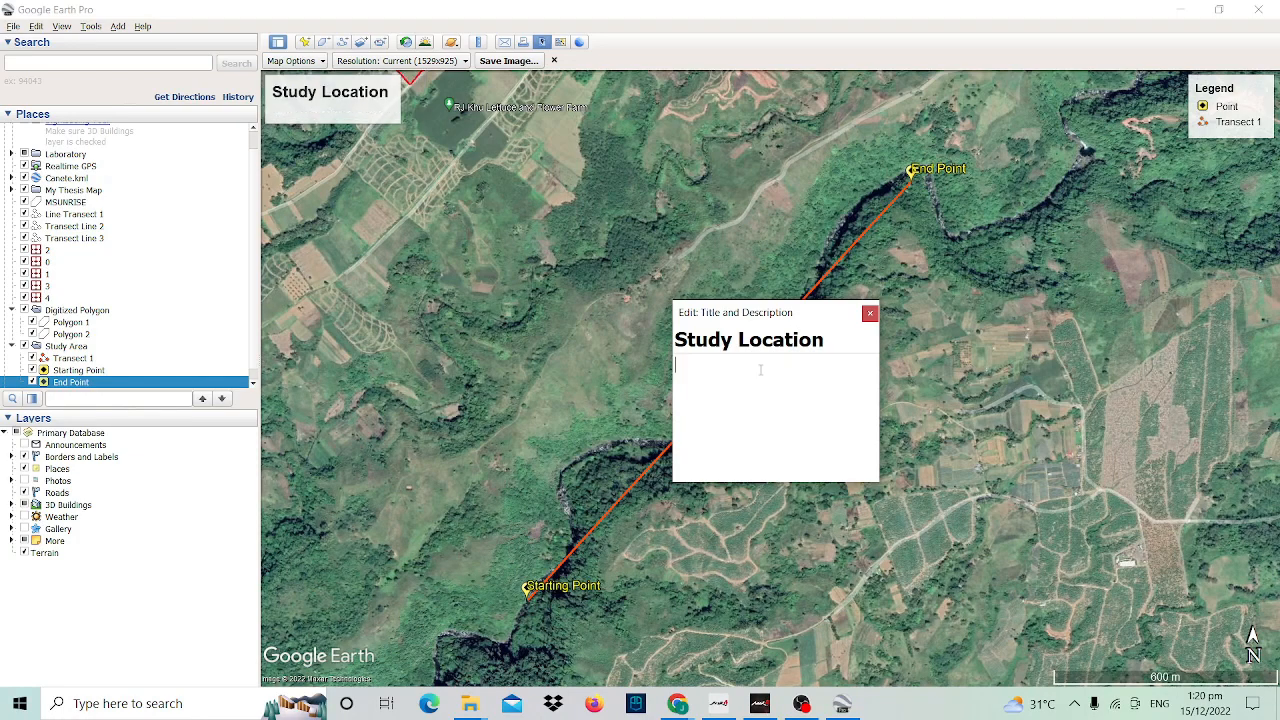
text(Philippines)
click(977, 417)
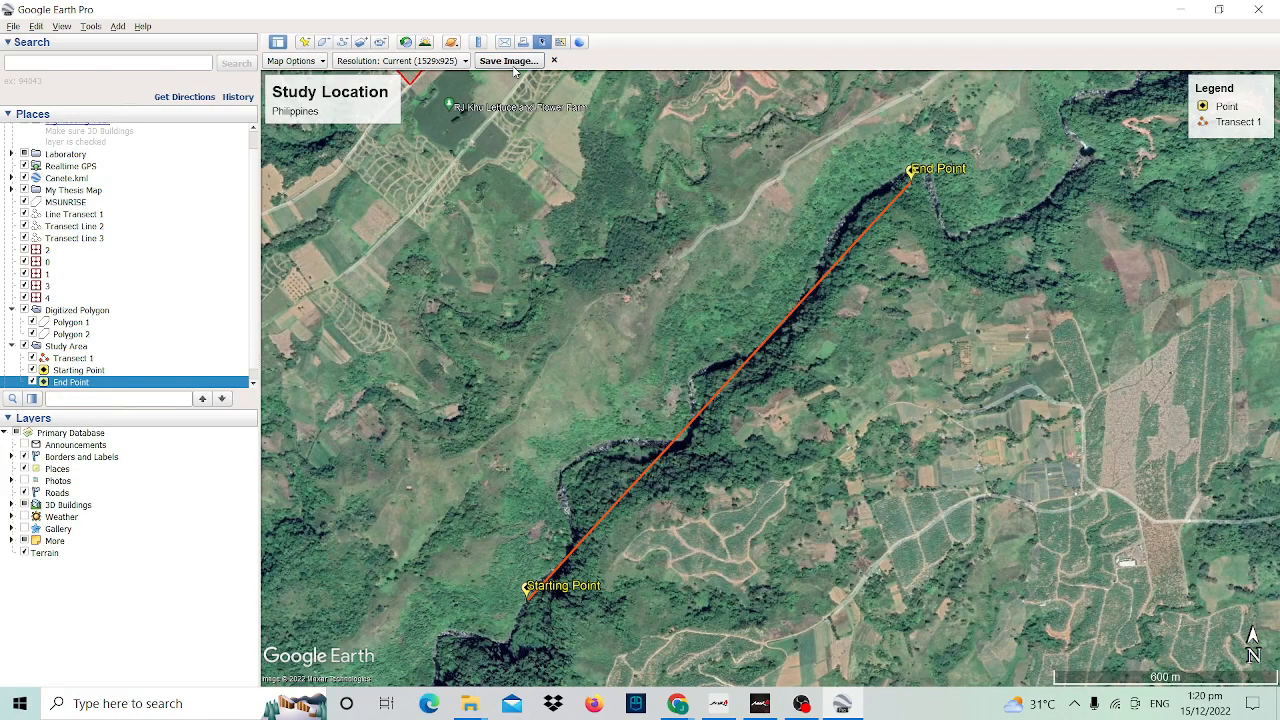
- Save the map at the current resolution as a JPEG image named "Study Location" in the GIS Tutorial Vlog folder
click(307, 62)
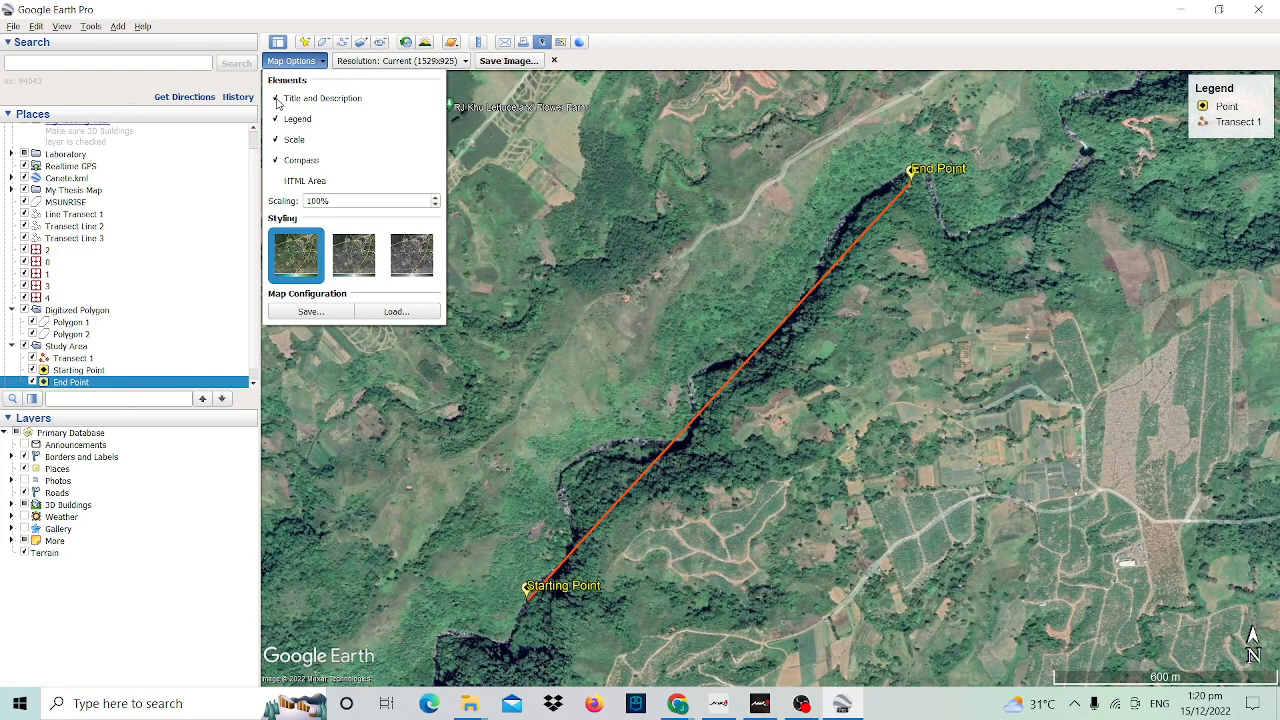
click(391, 62)
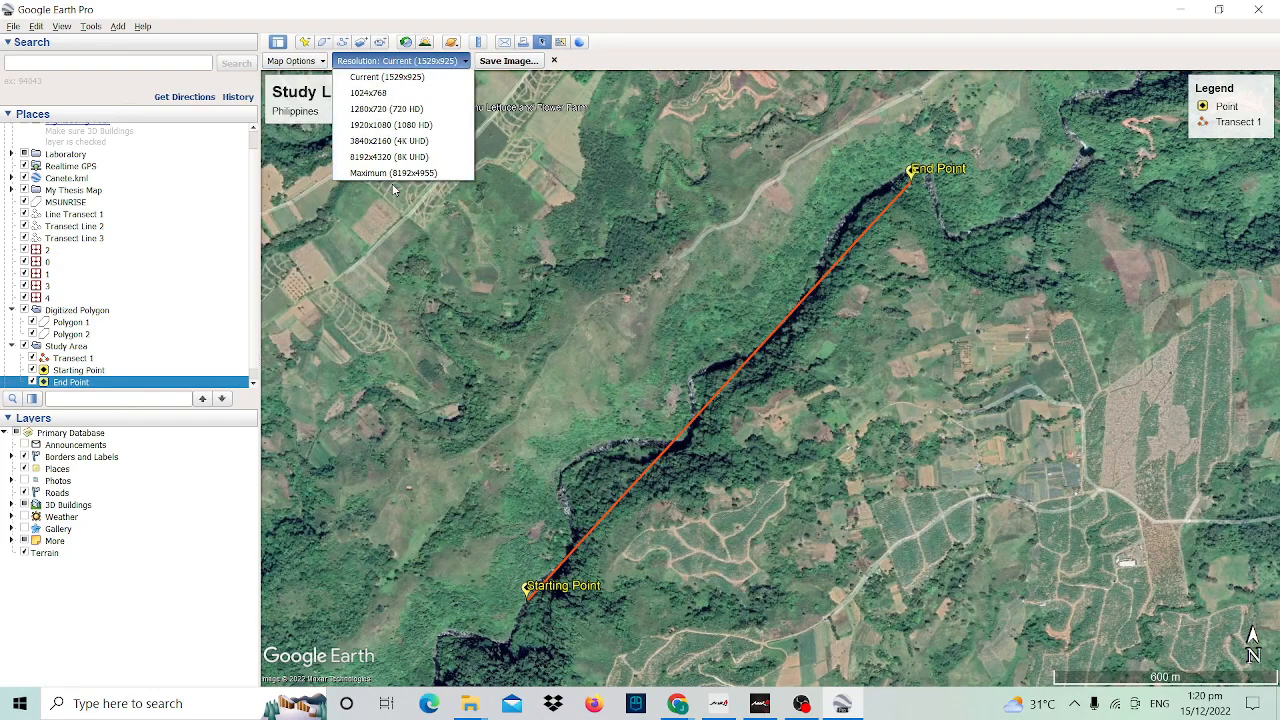
click(500, 63)
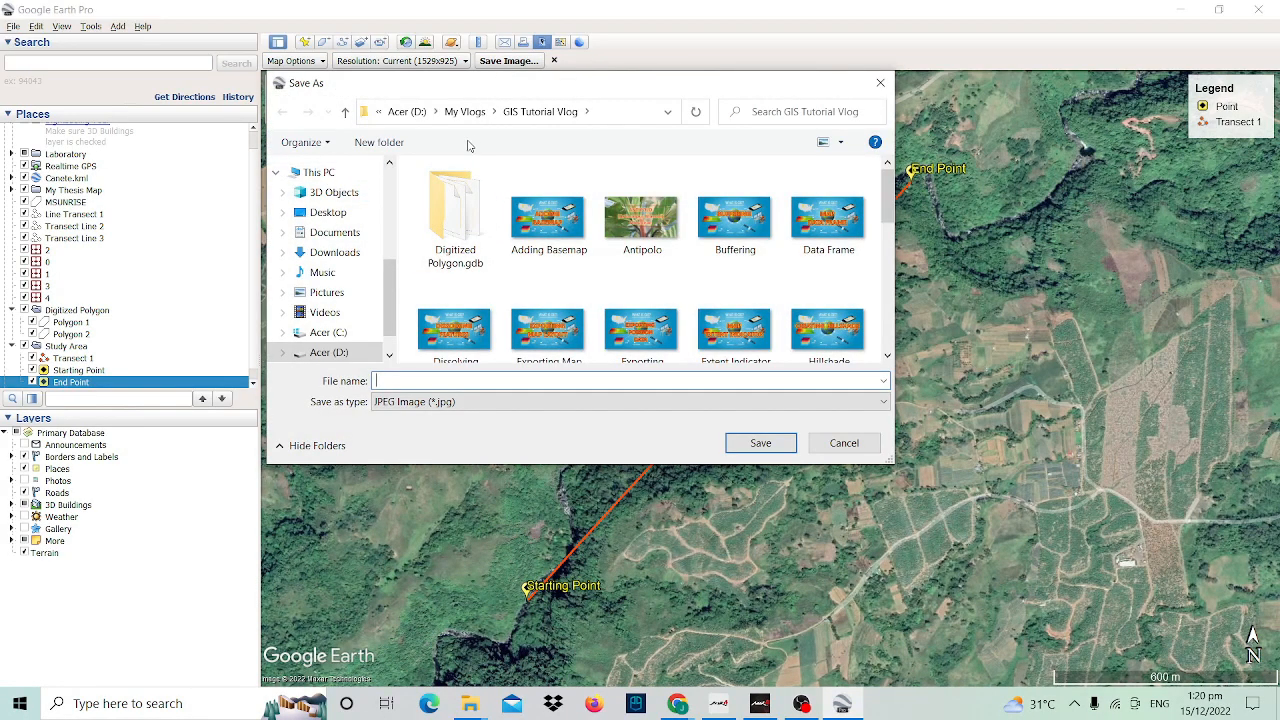
click(396, 380)
text(S)
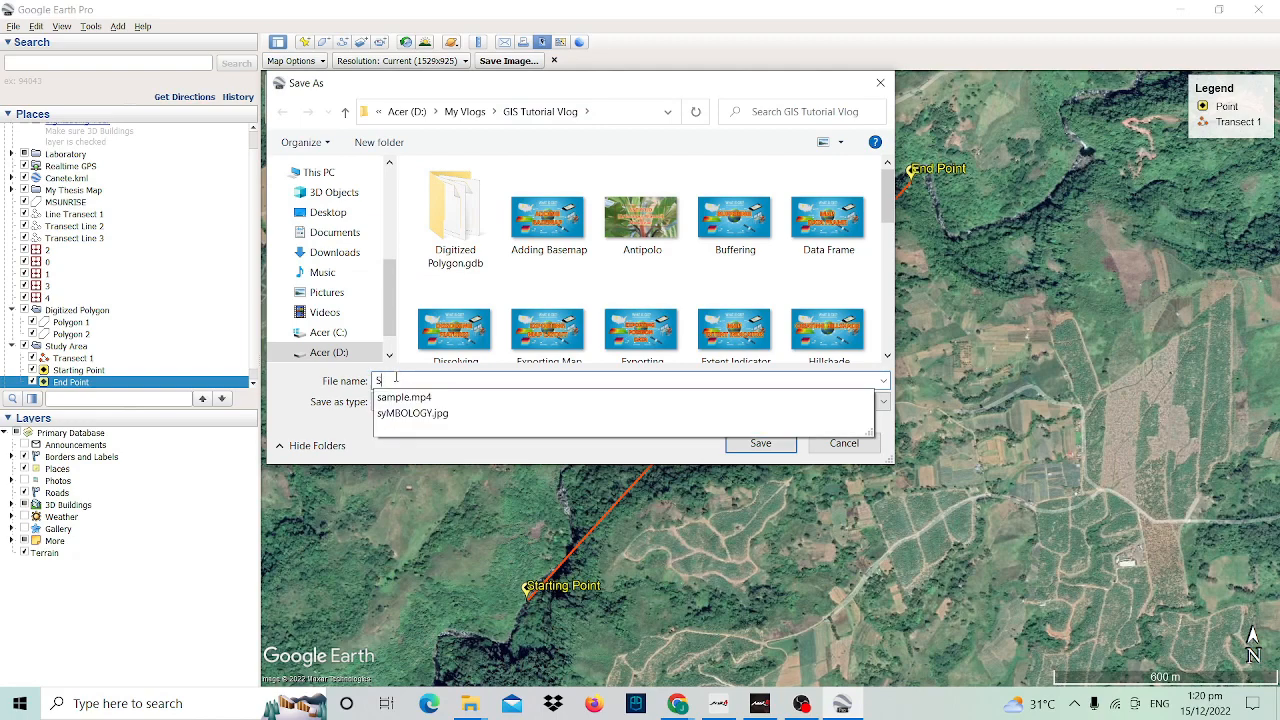
text(tudy )
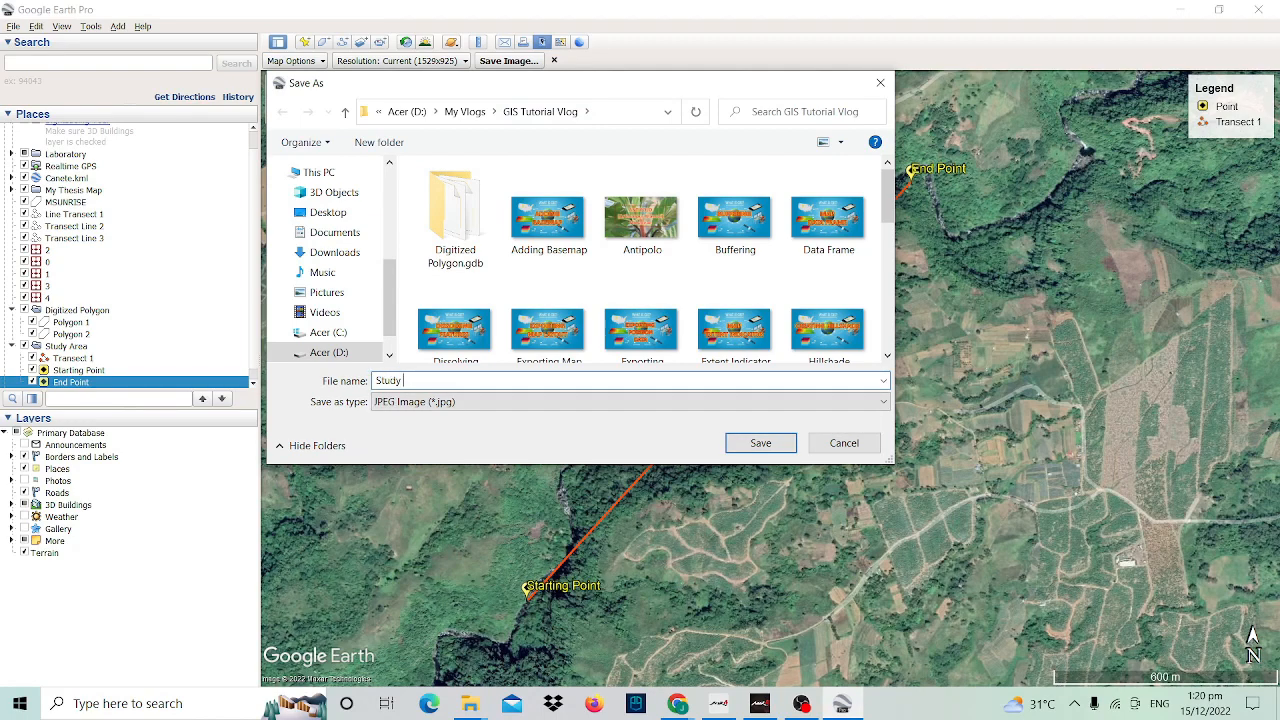
text(Location)
click(768, 443)
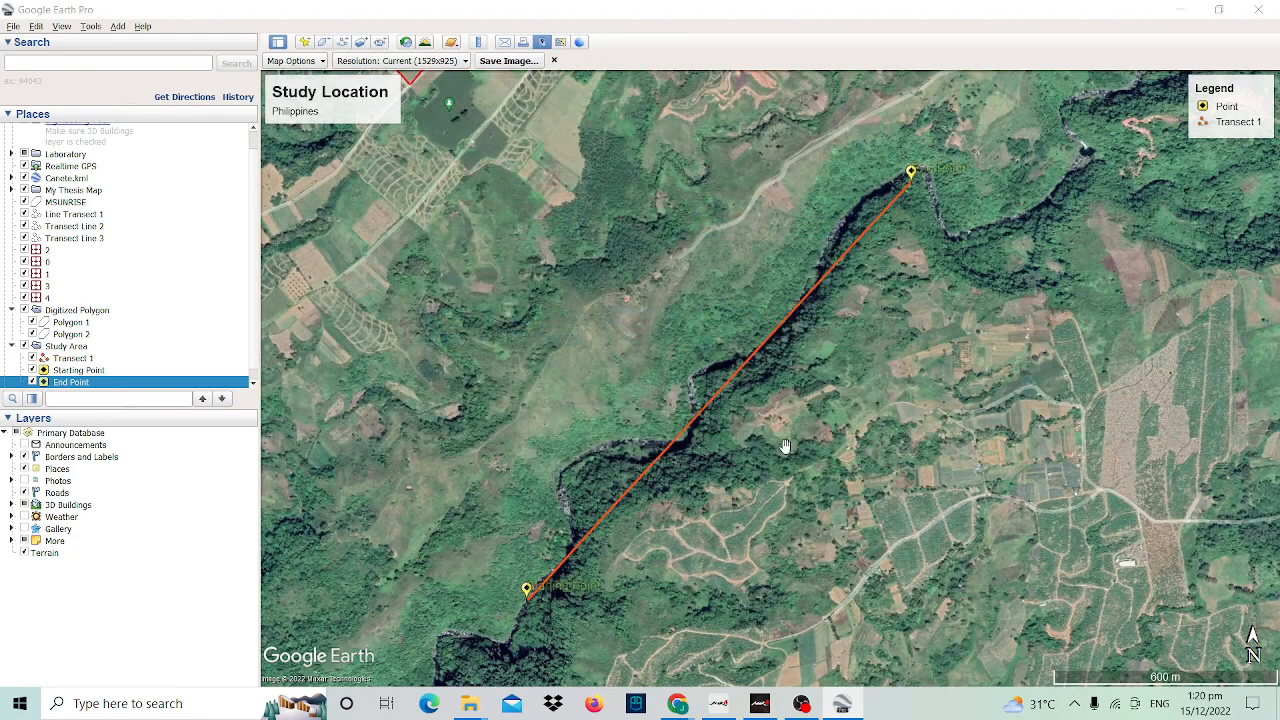